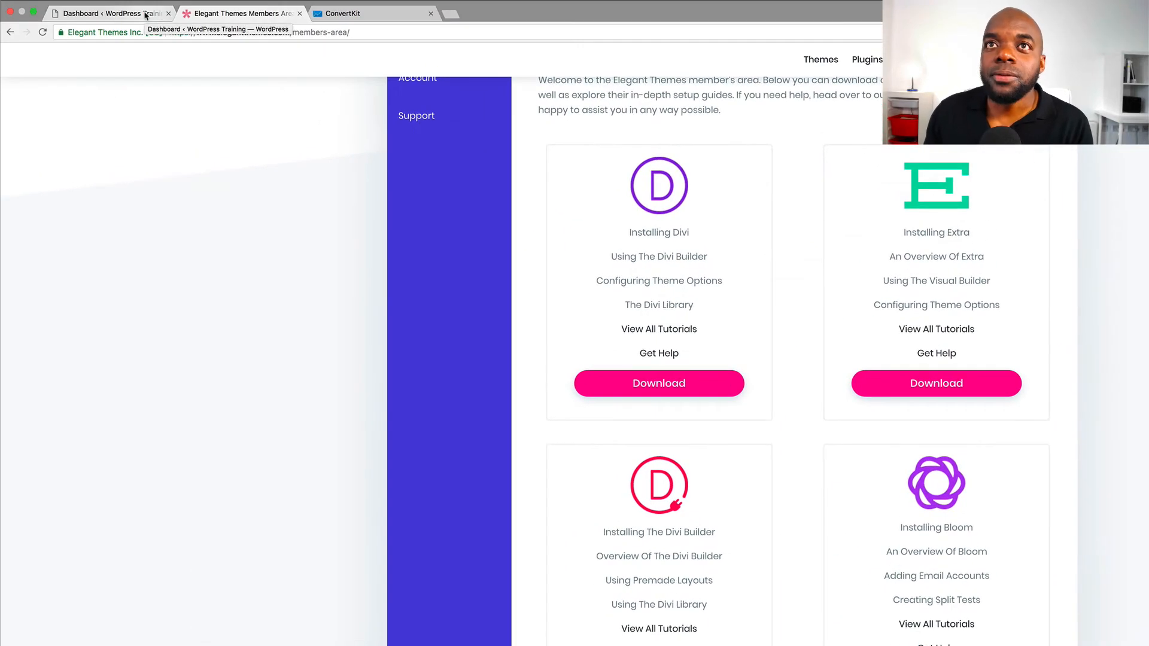
Switch from the Elegant Themes members area to the WordPress admin Dashboard tab
click(129, 13)
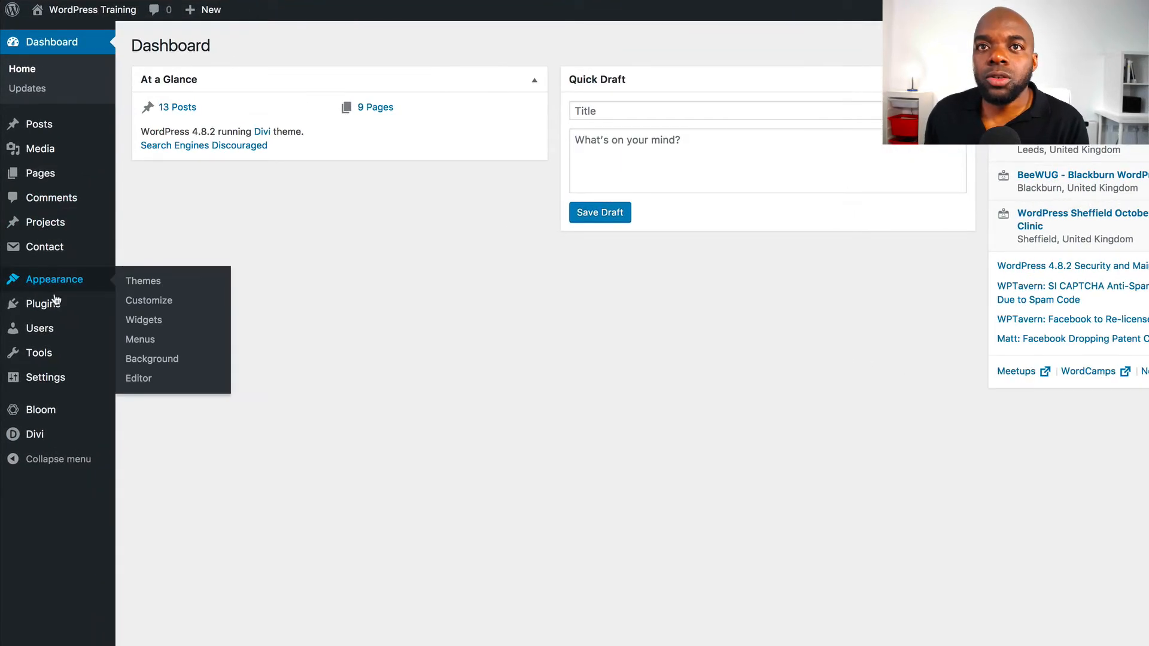
In Plugins > Add New, upload a plugin and choose bloom.zip from Downloads as the file
mouse_move(54, 306)
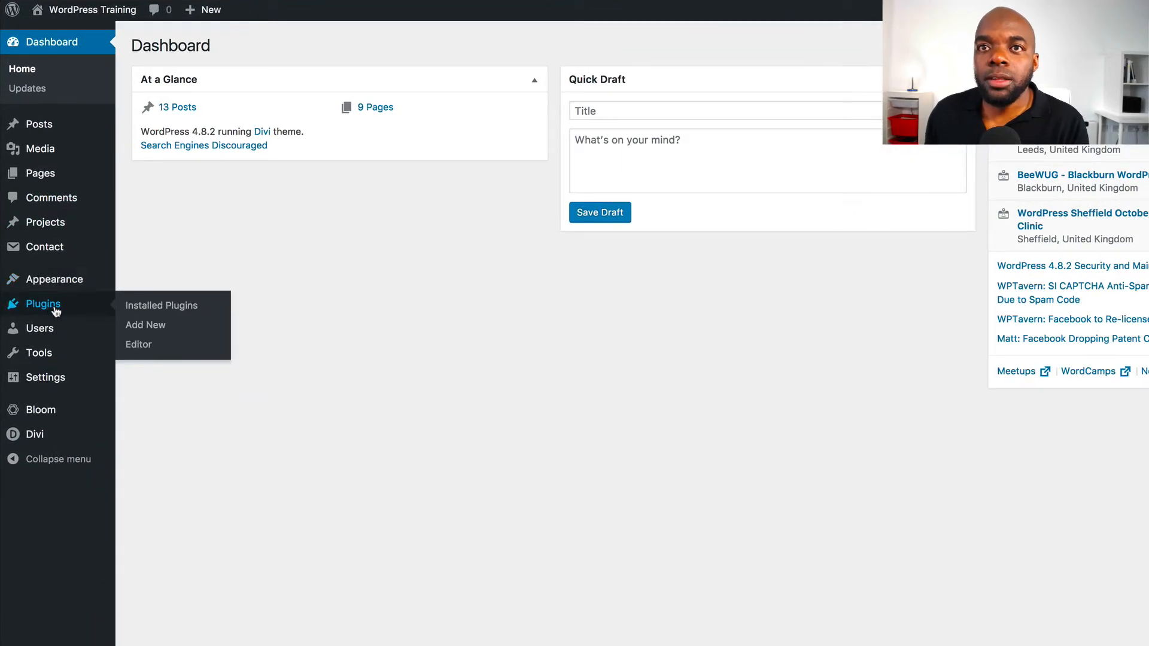
click(161, 332)
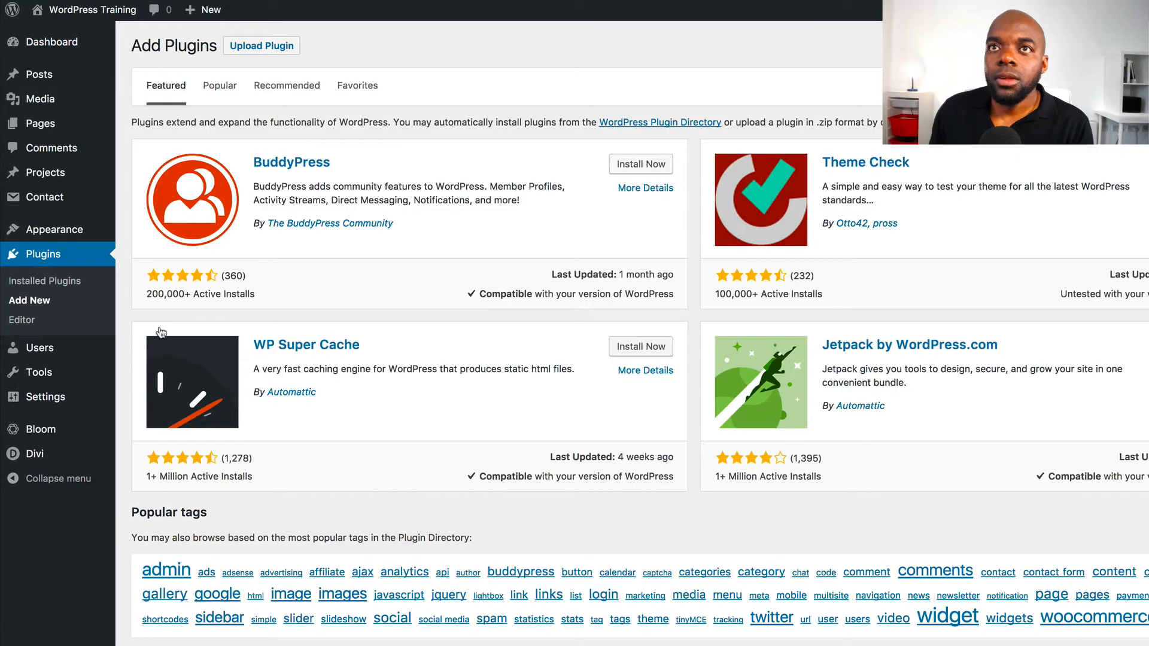
click(279, 54)
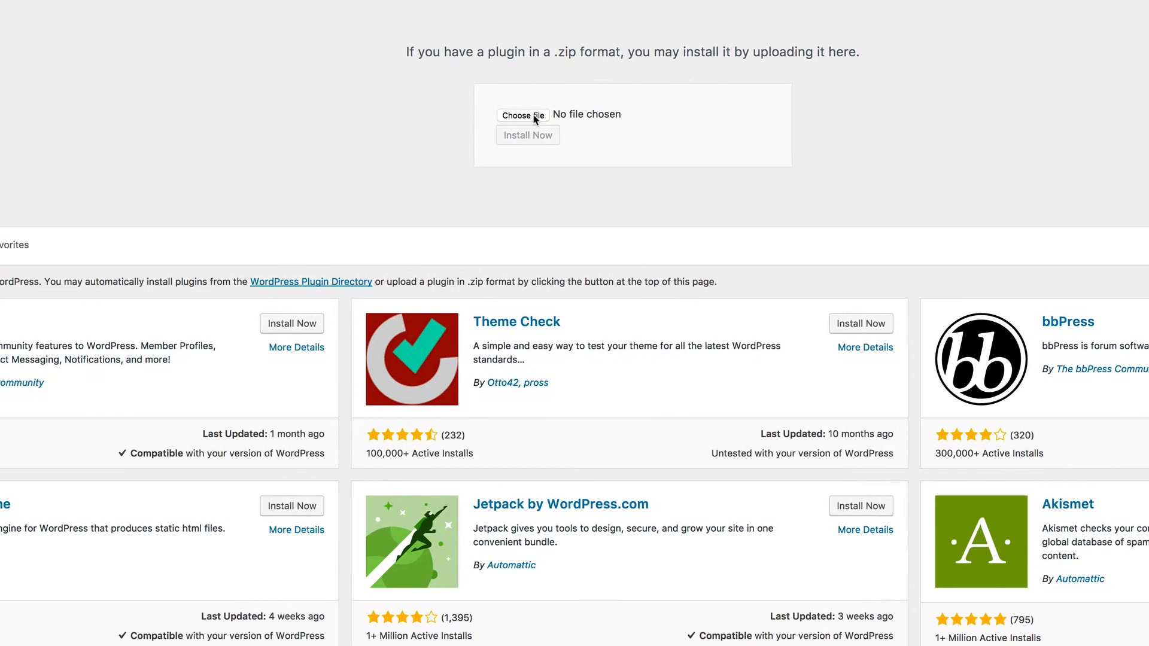
click(534, 116)
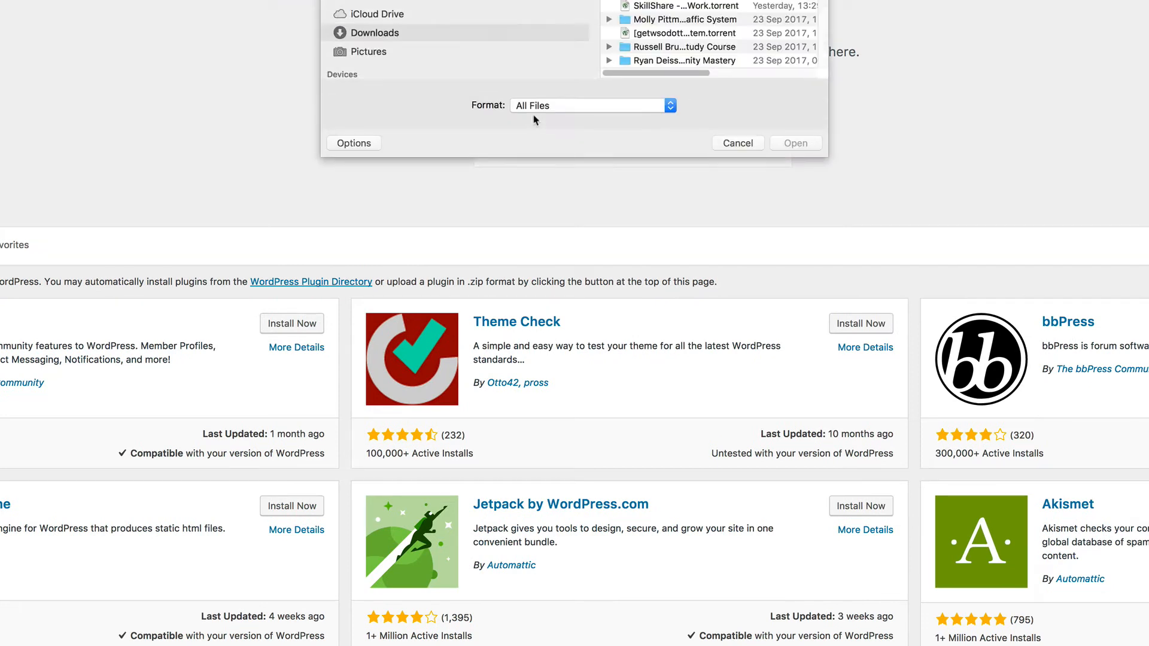
scroll(707, 36, down, 15)
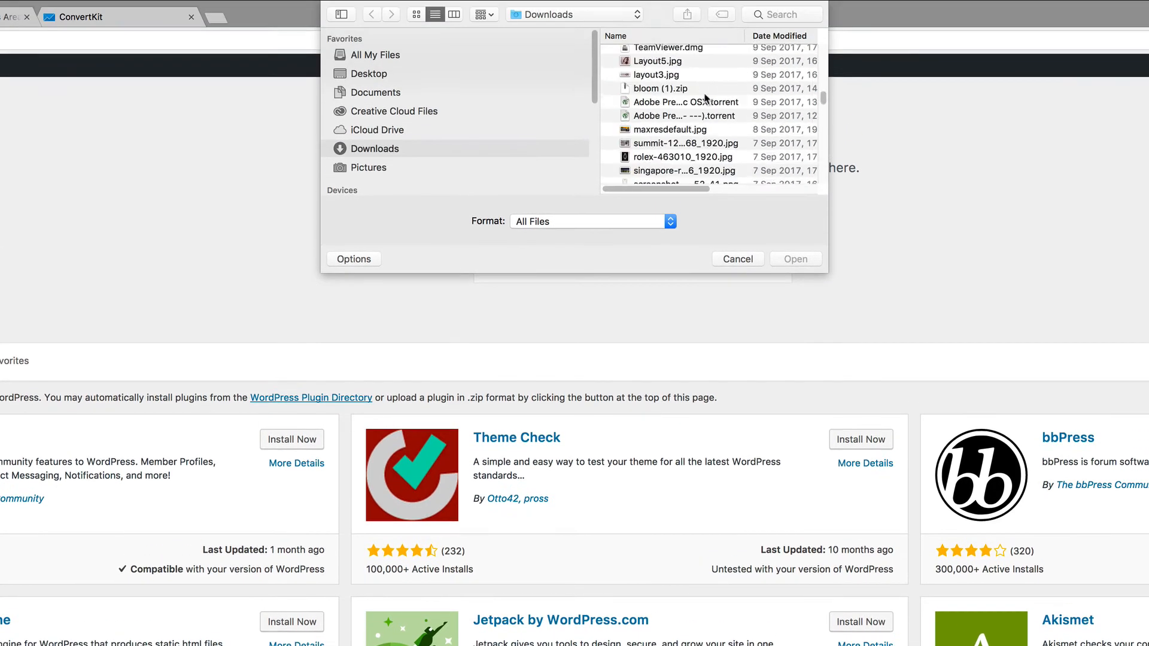
scroll(707, 98, down, 10)
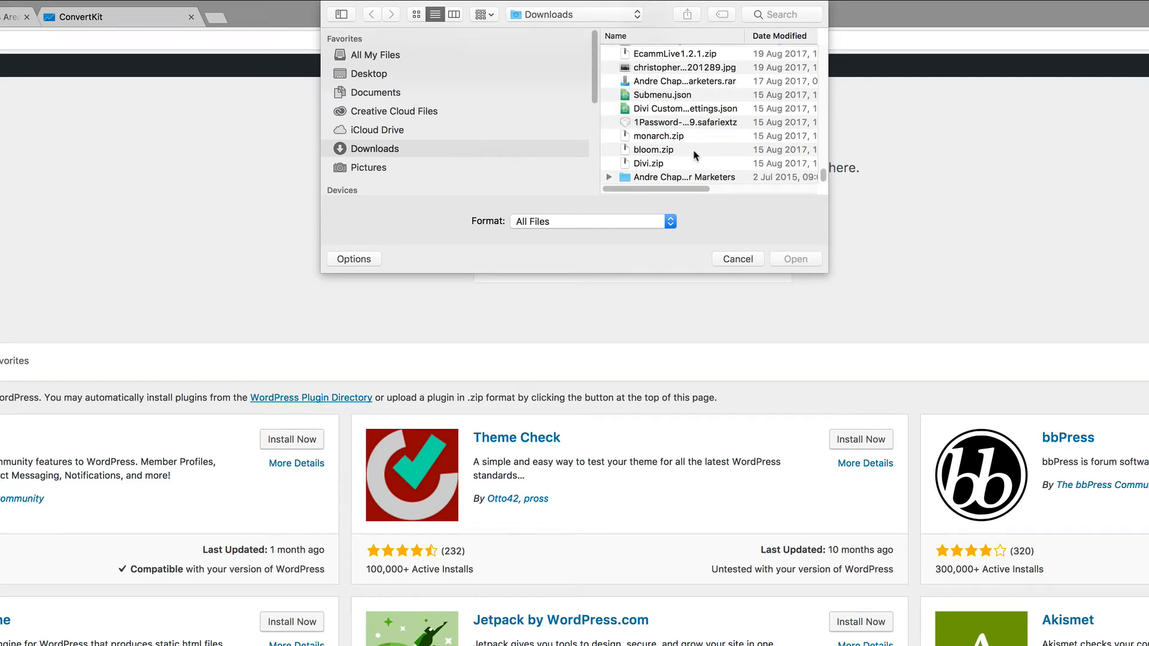
click(694, 151)
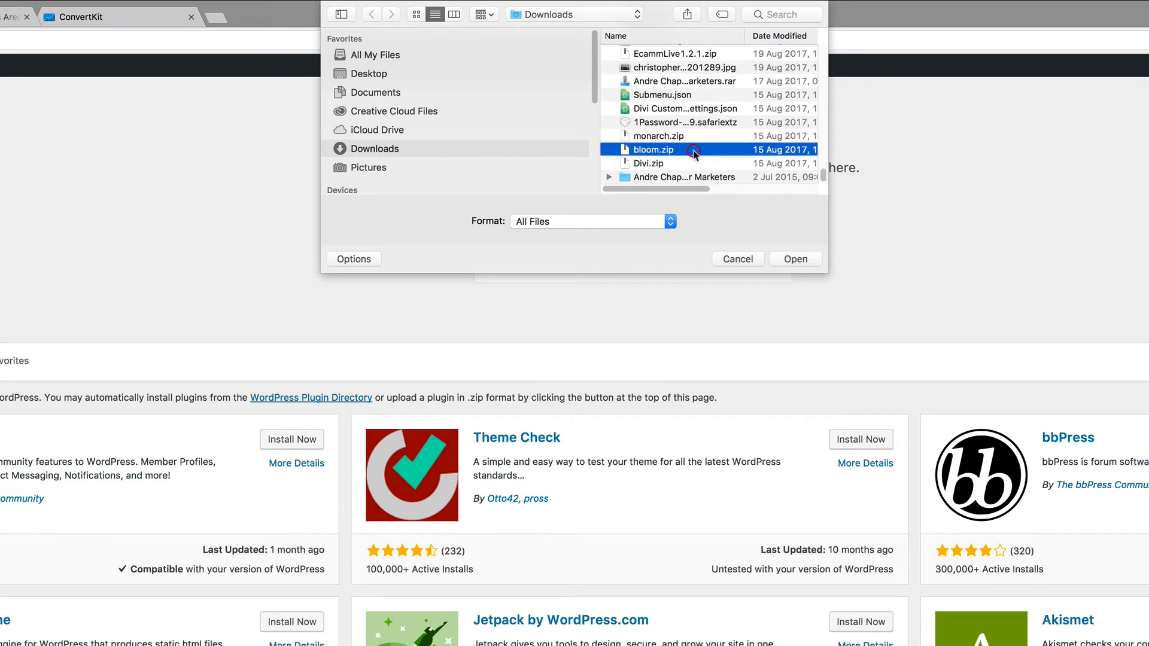
click(795, 261)
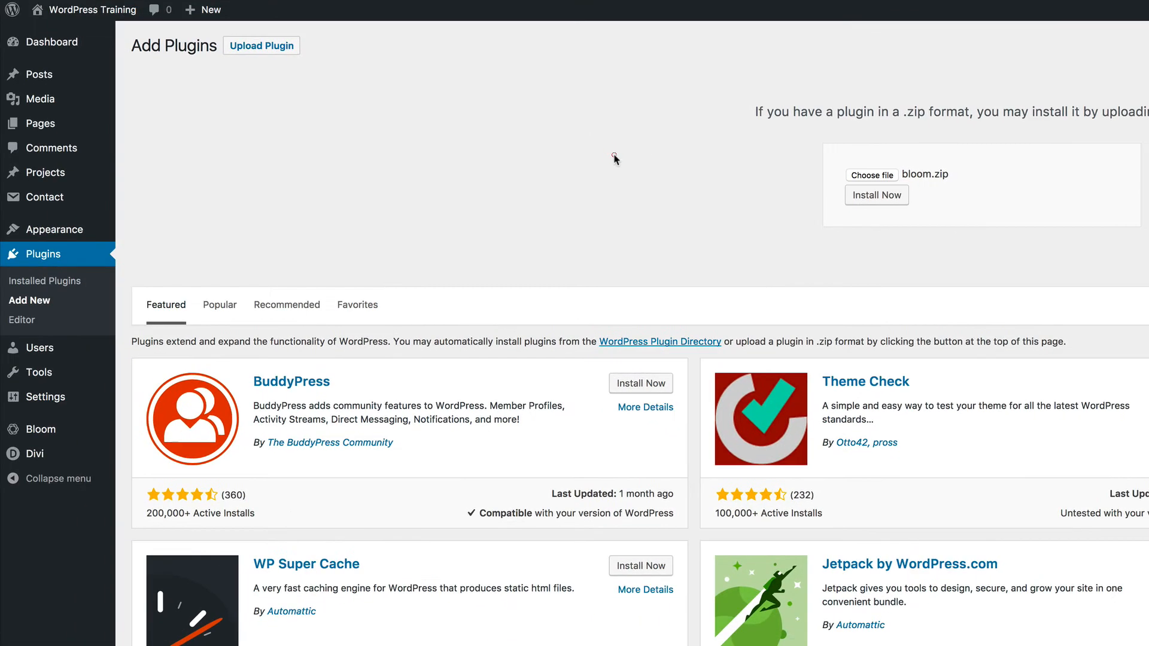
mouse_move(55, 440)
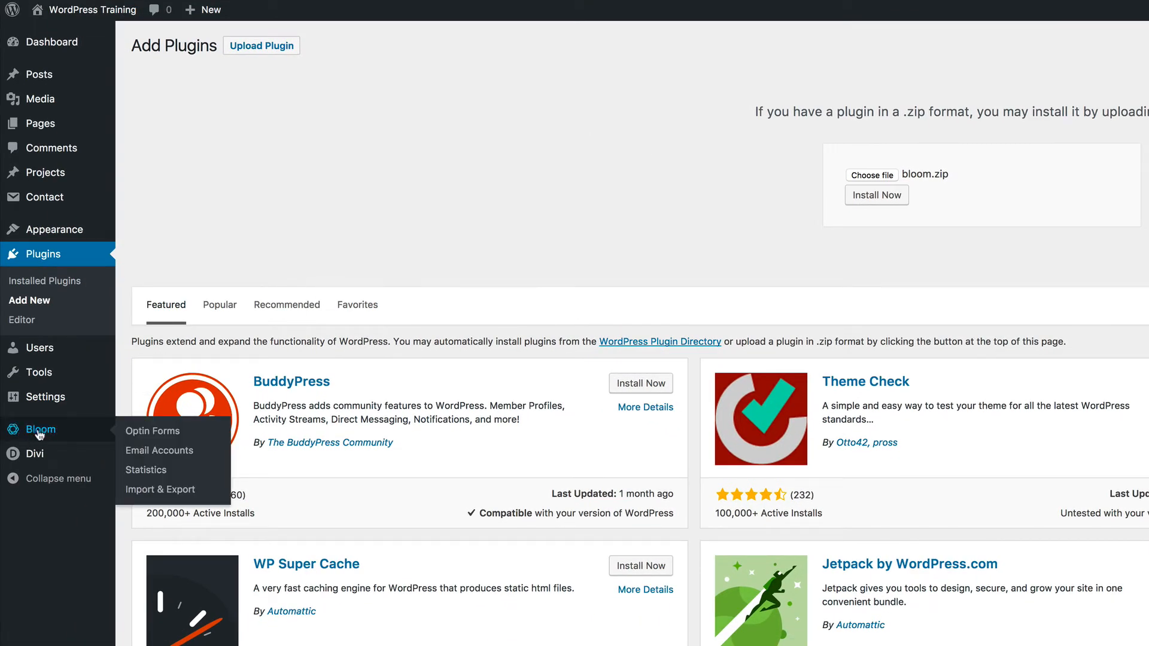
Open Bloom's Optin Forms page and start a new optin to see the optin types
click(170, 437)
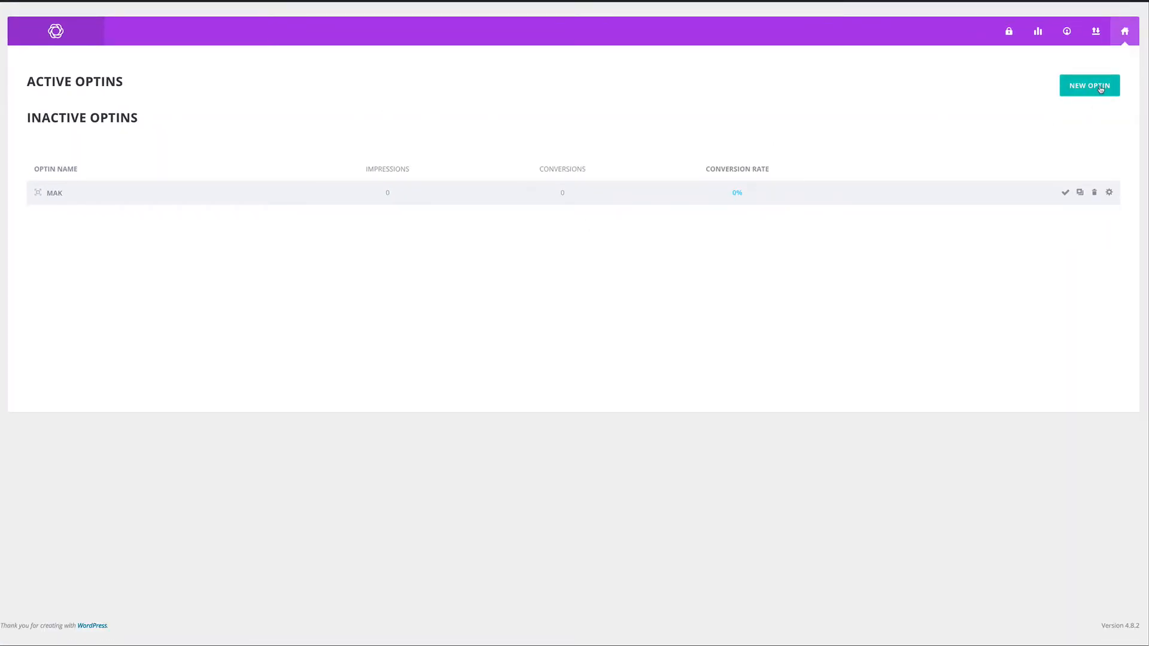
click(1100, 89)
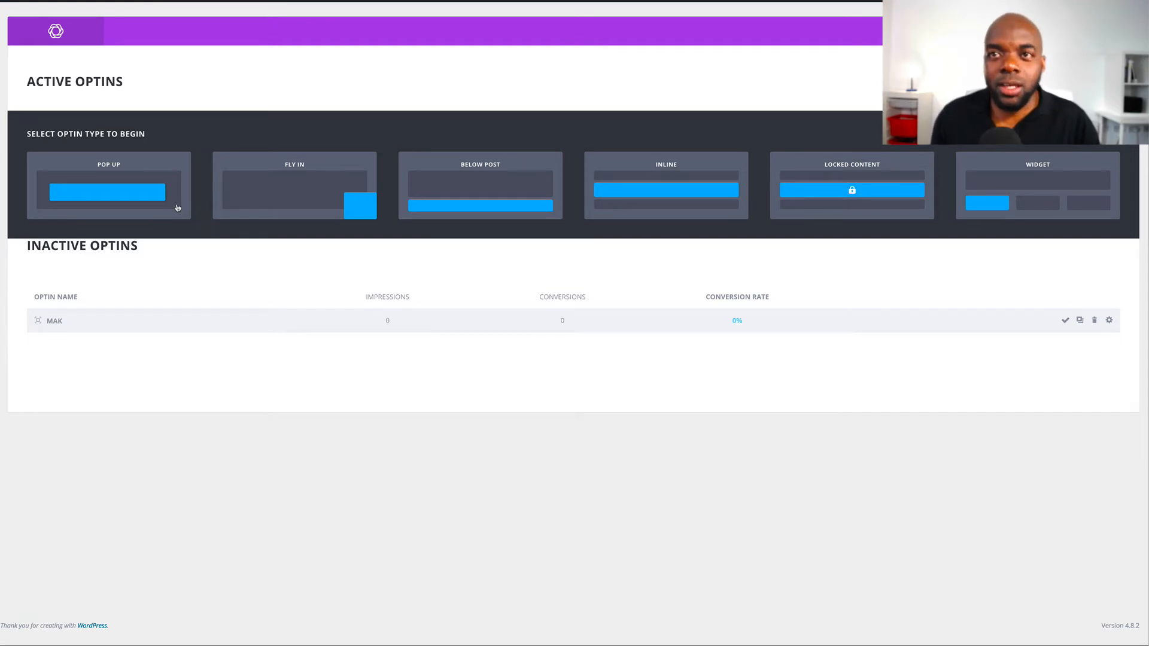
Choose the Pop Up optin type and rename the optin from MyNewOptin to Test
click(145, 190)
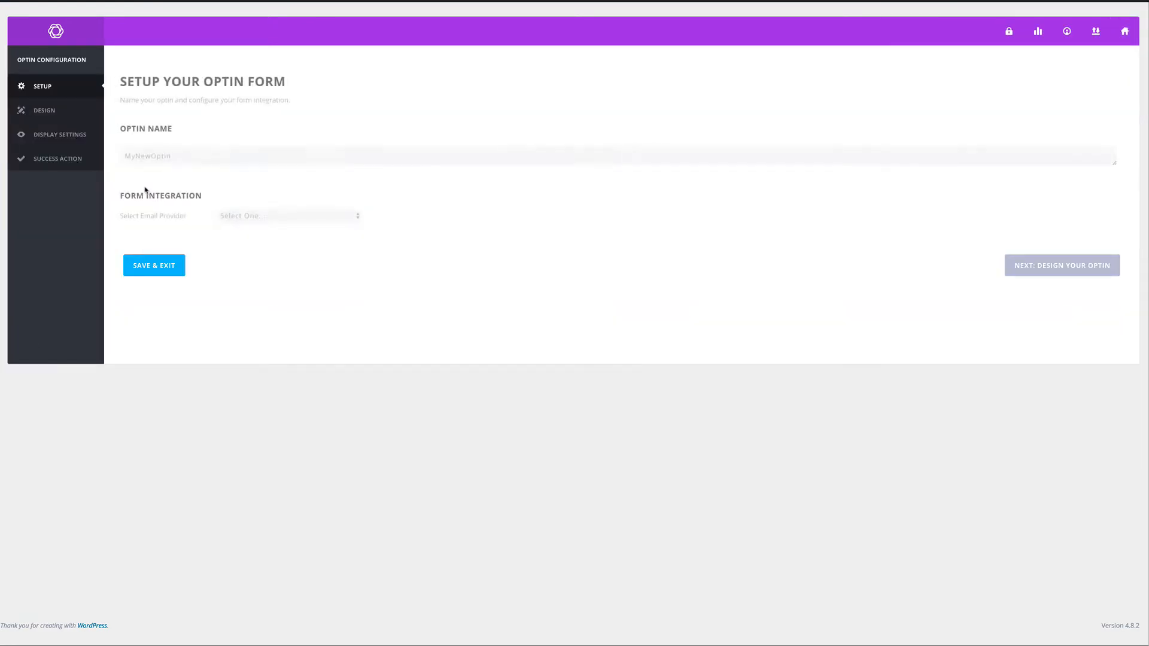
click(190, 155)
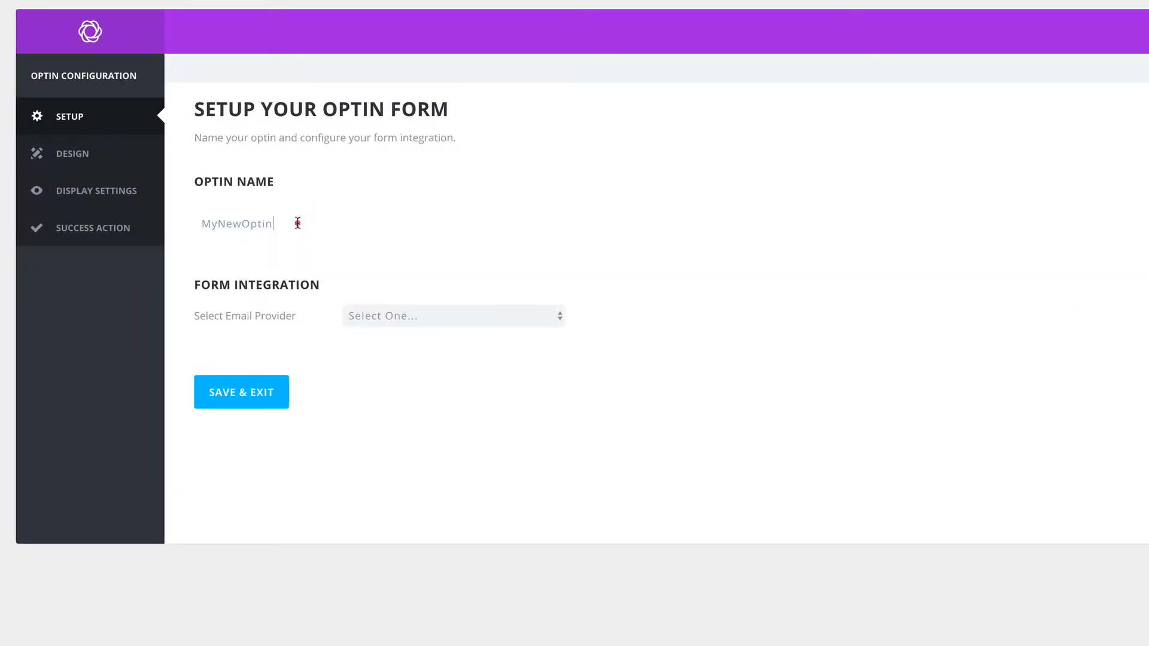
double_click(297, 223)
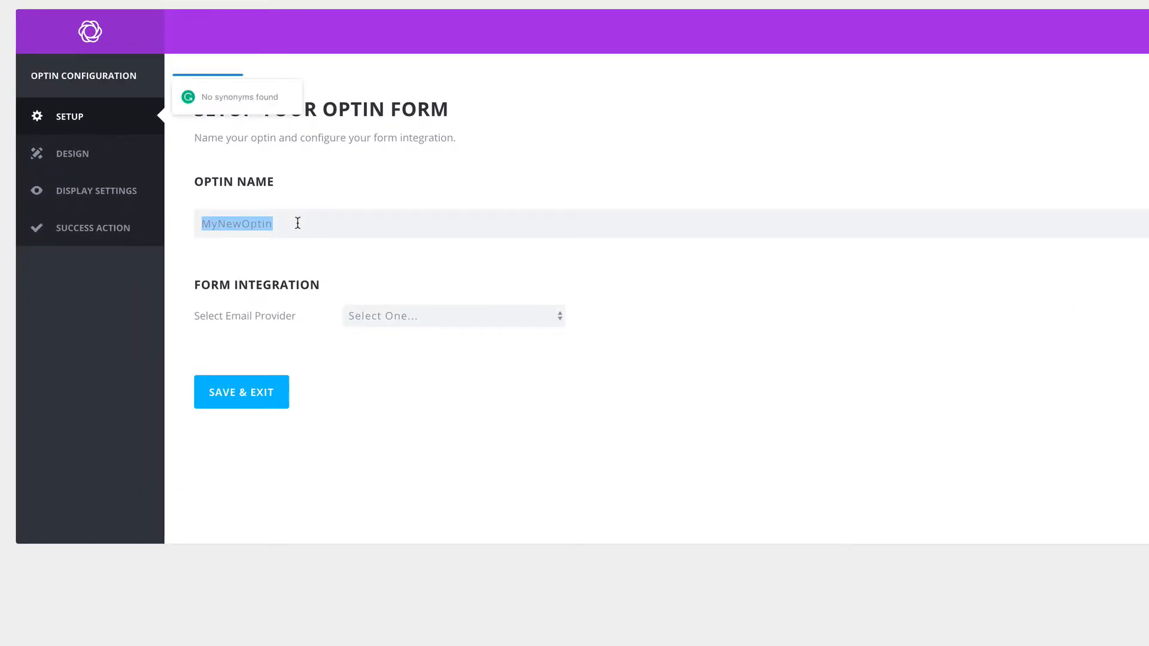
text(Test)
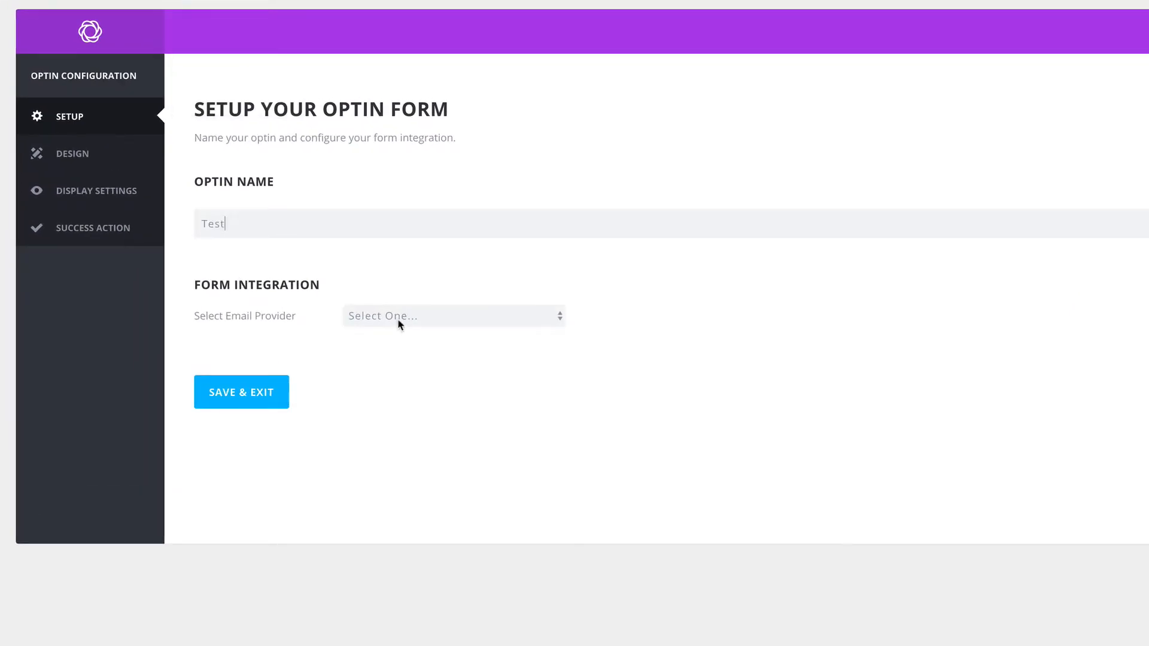
Select ConvertKit as the email provider and choose to add a new account
click(428, 322)
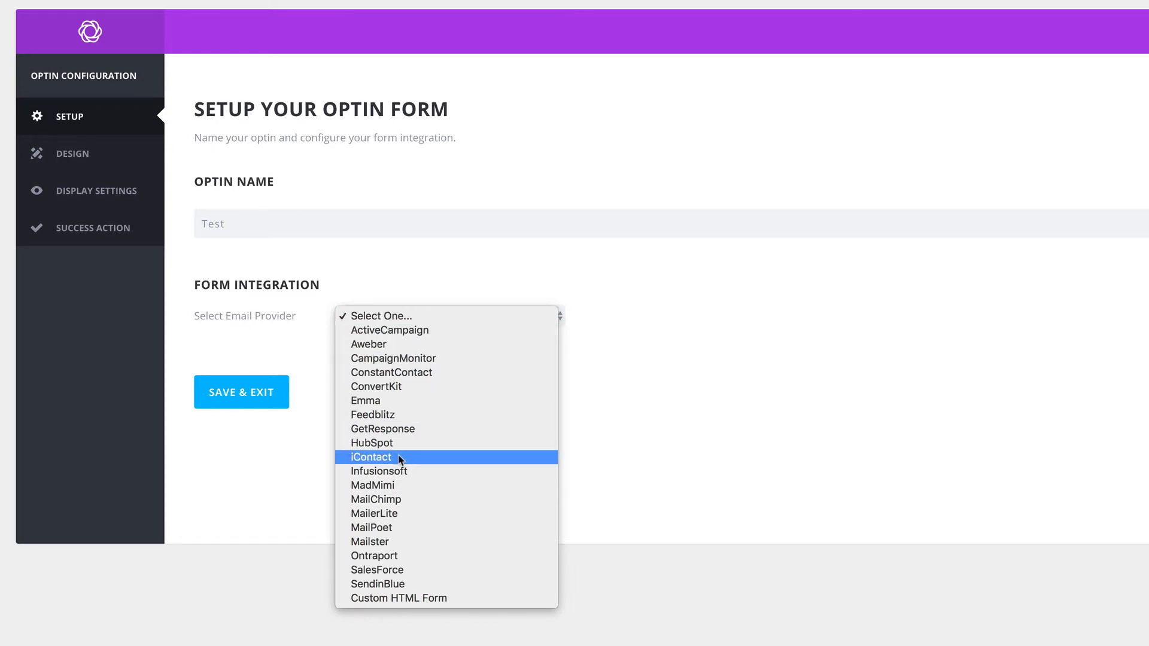
click(403, 387)
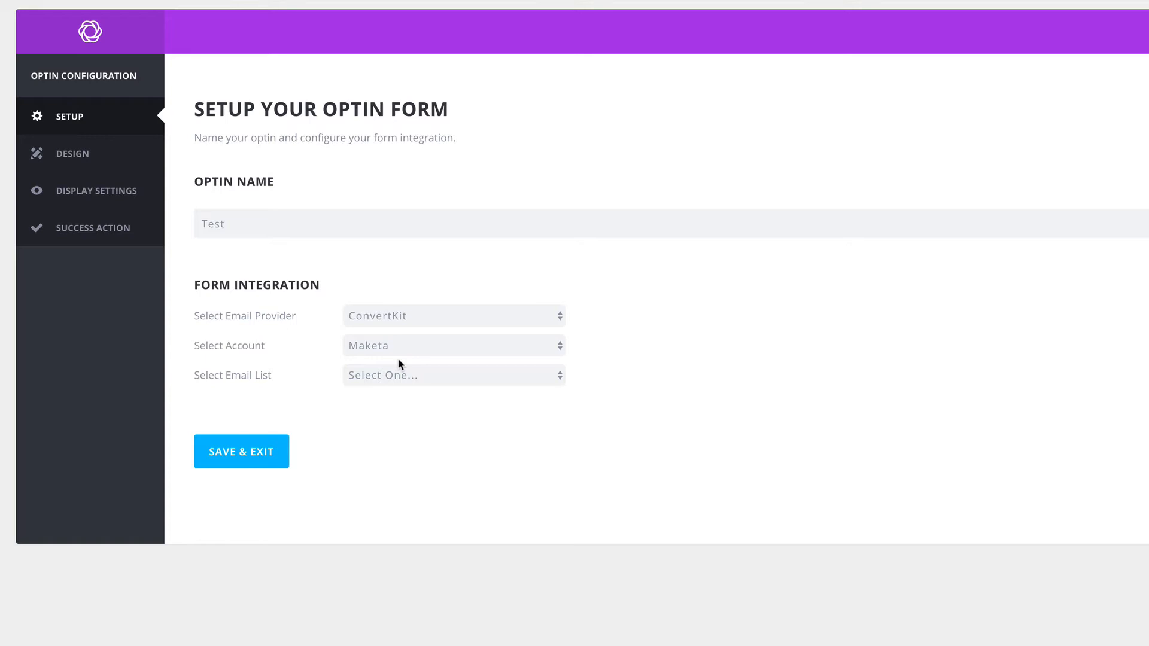
click(418, 346)
click(422, 331)
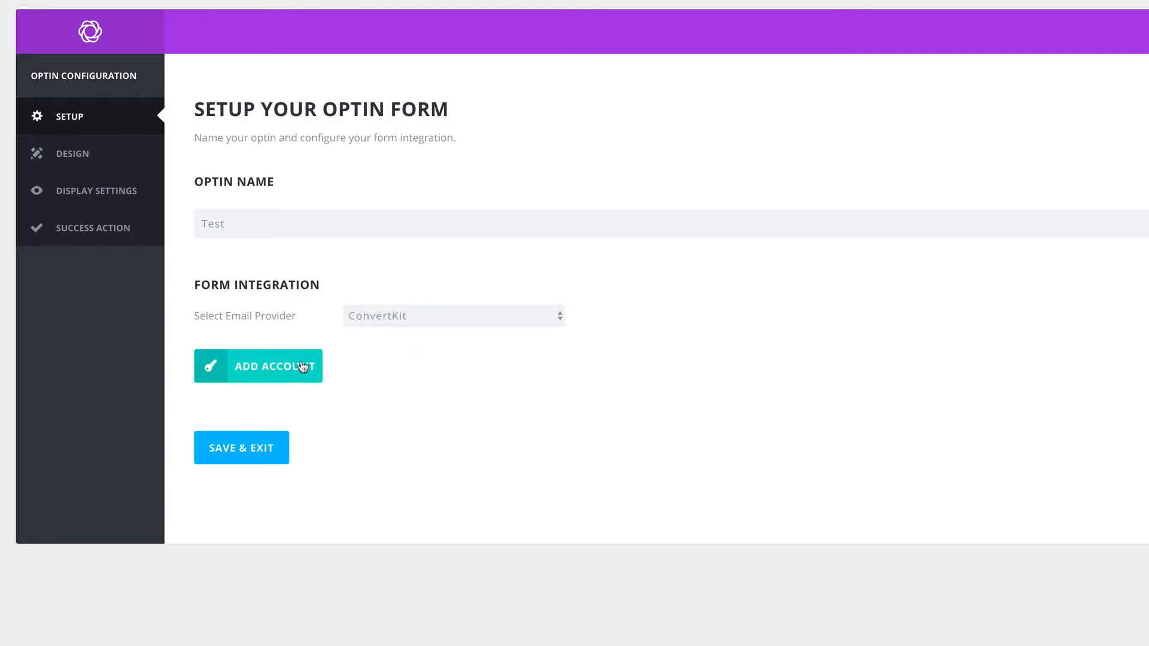
click(288, 368)
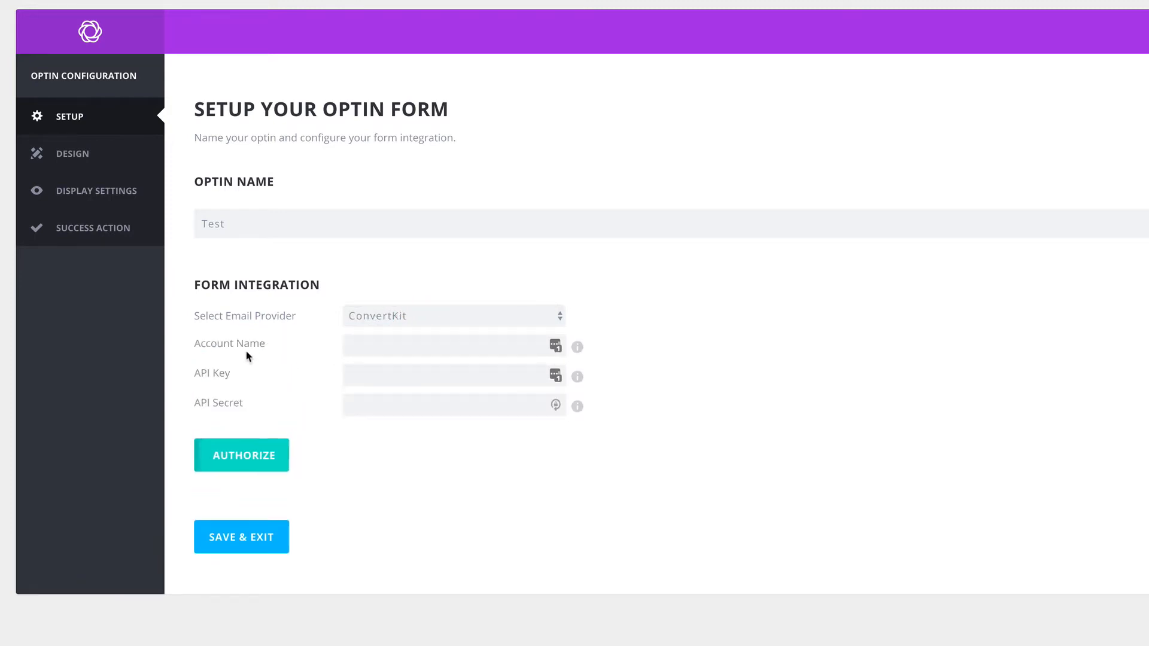
Enter 'Mak' as the account name, focus the API Key field, and go to ConvertKit
click(360, 344)
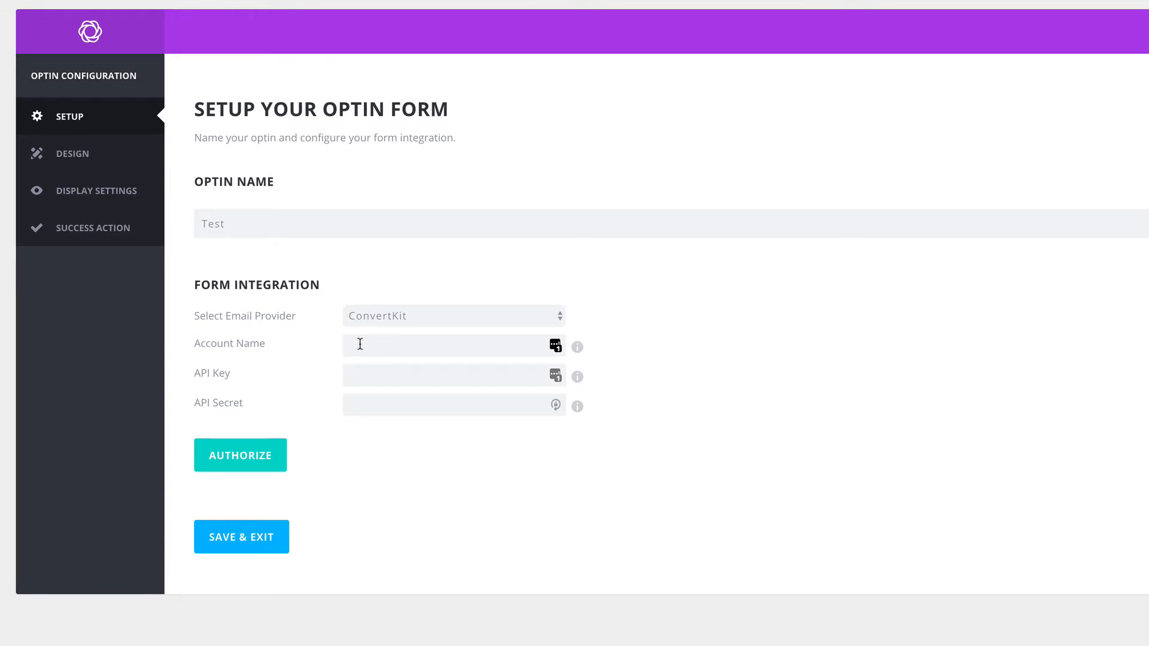
text(Mak)
click(353, 377)
click(364, 376)
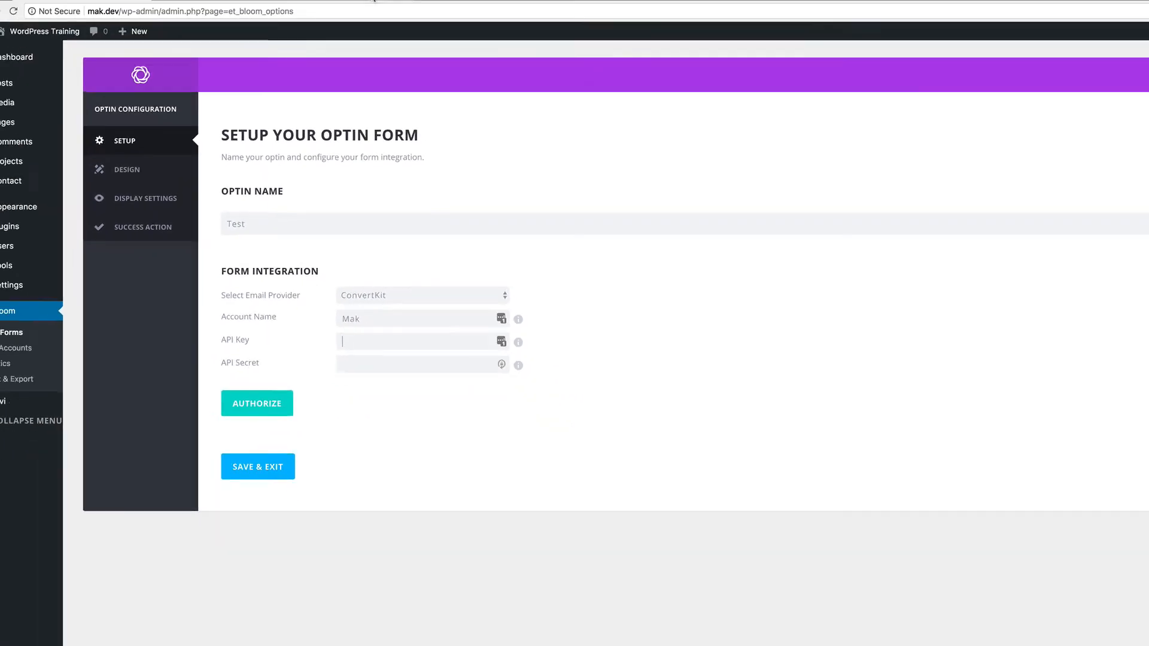
click(373, 1)
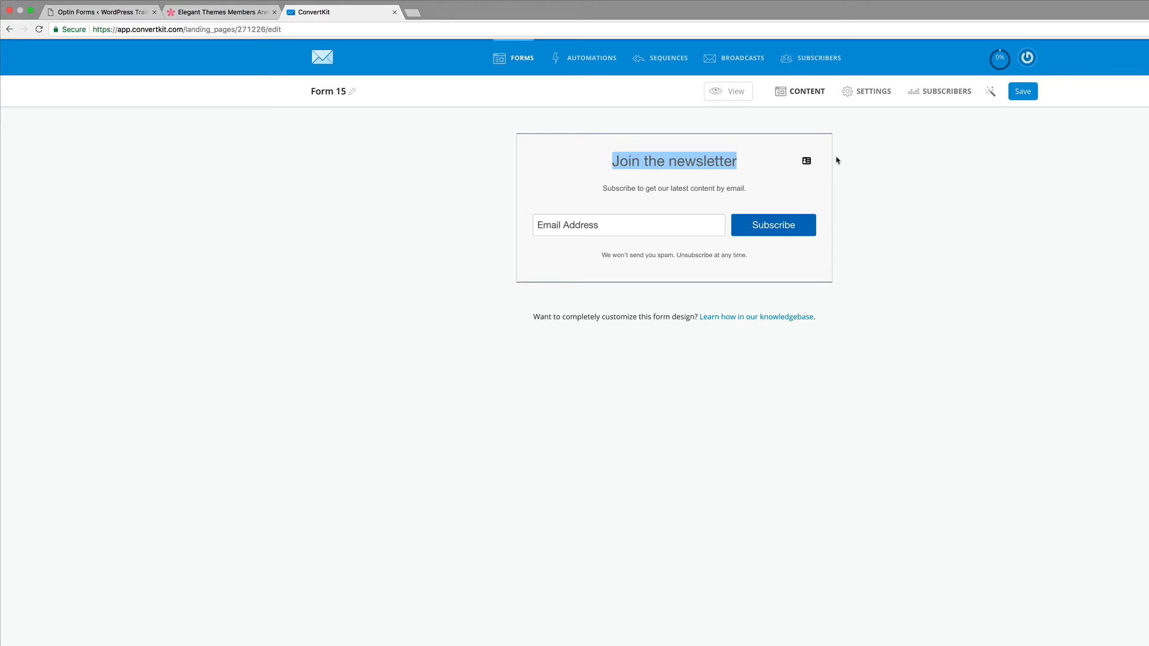
In ConvertKit's forms list, start creating a new embeddable form
click(456, 225)
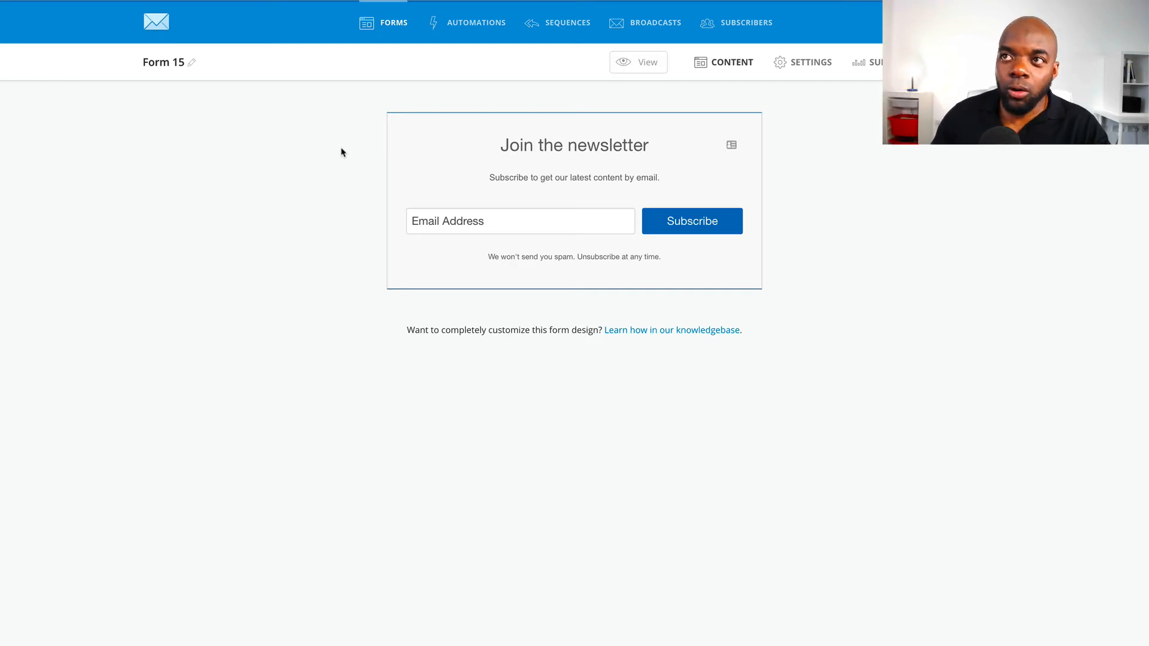
click(394, 21)
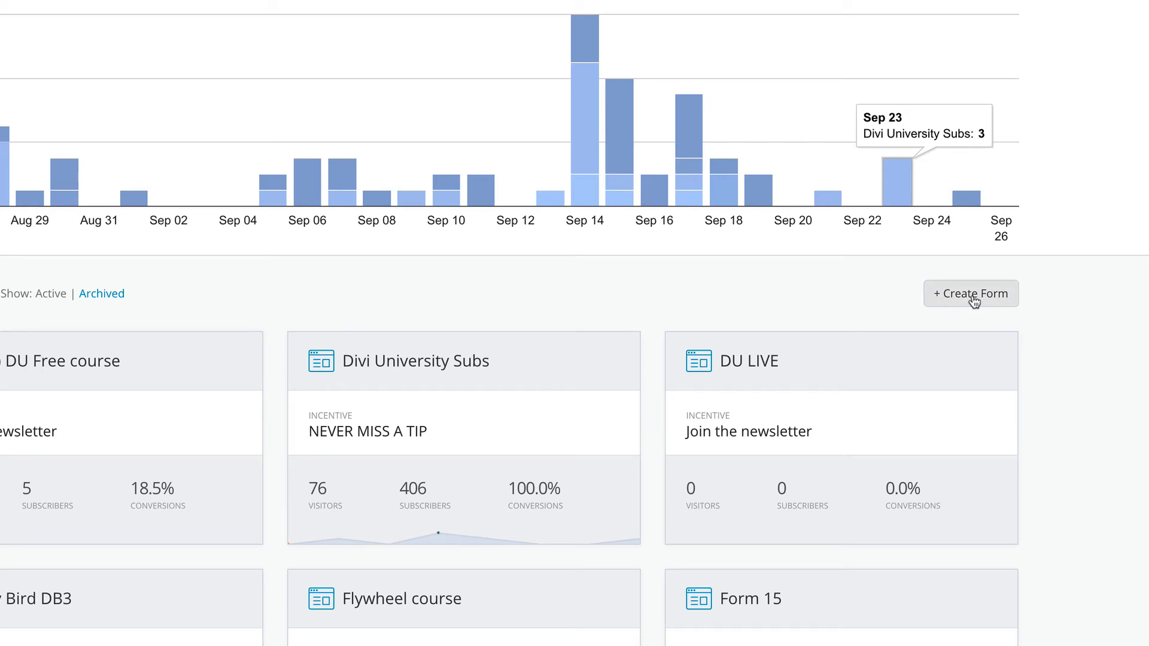
click(974, 301)
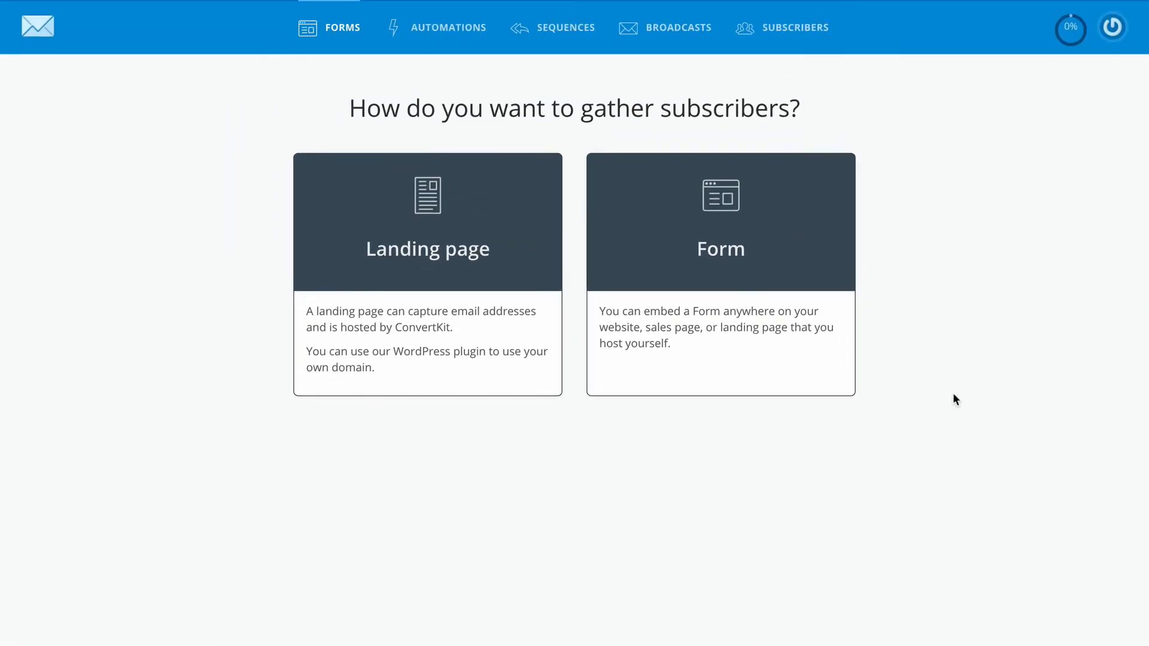
click(774, 238)
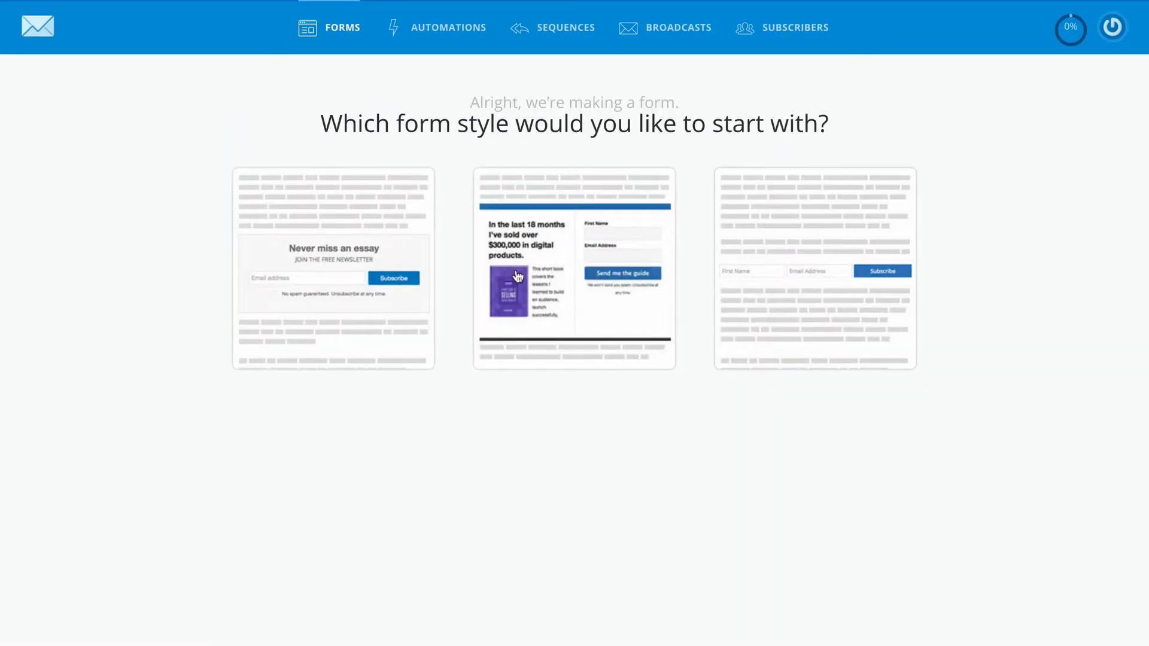
Pick the 'Never miss an essay' style, save the form, and view its subscriber statistics
click(380, 251)
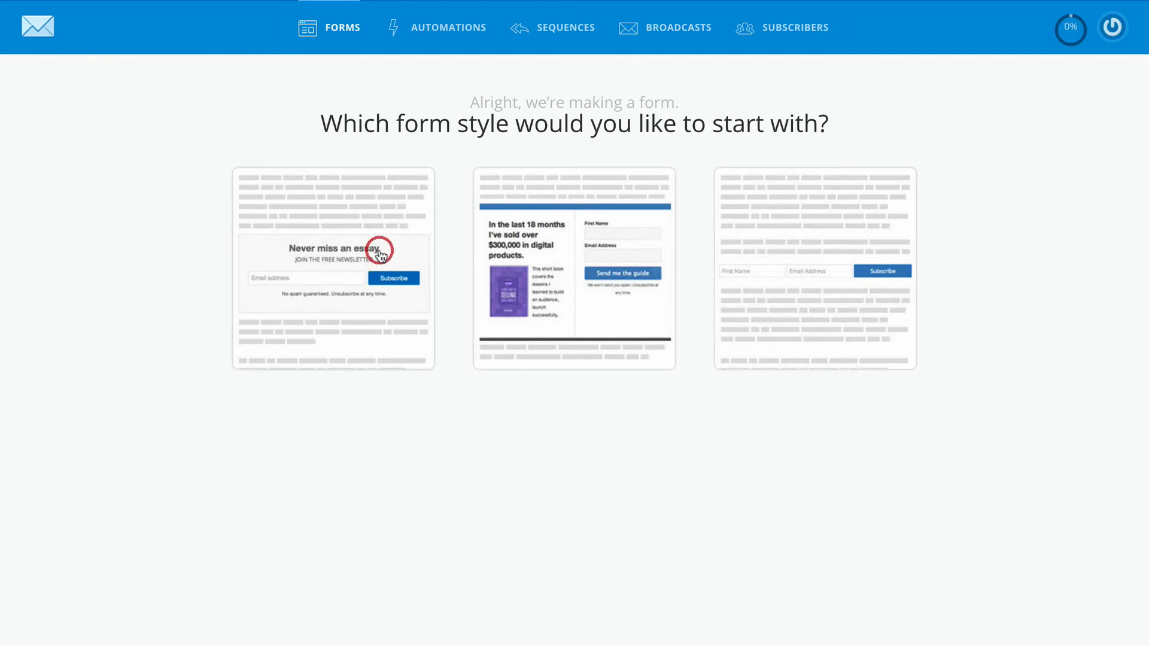
click(606, 184)
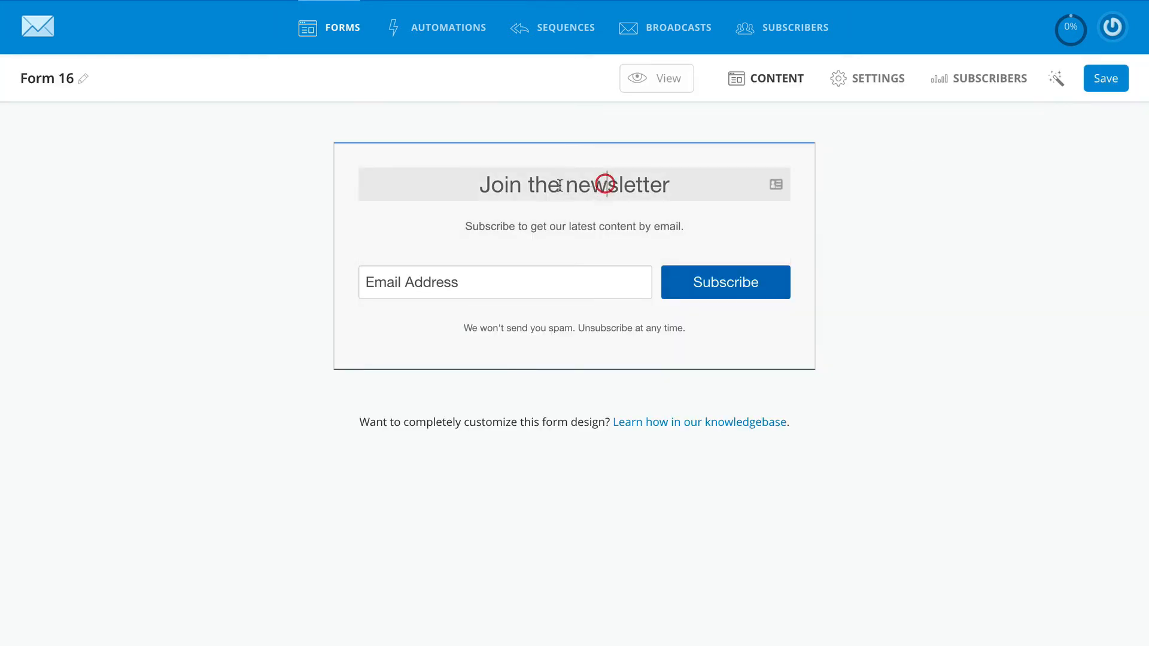
drag(483, 185, 673, 195)
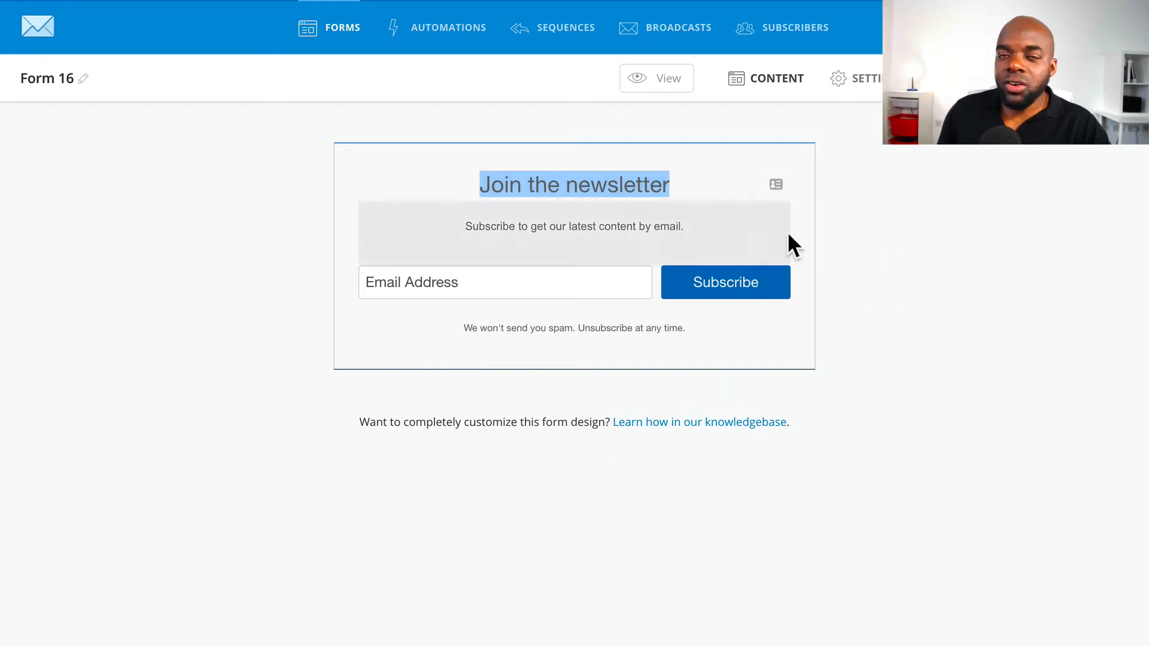
click(1109, 79)
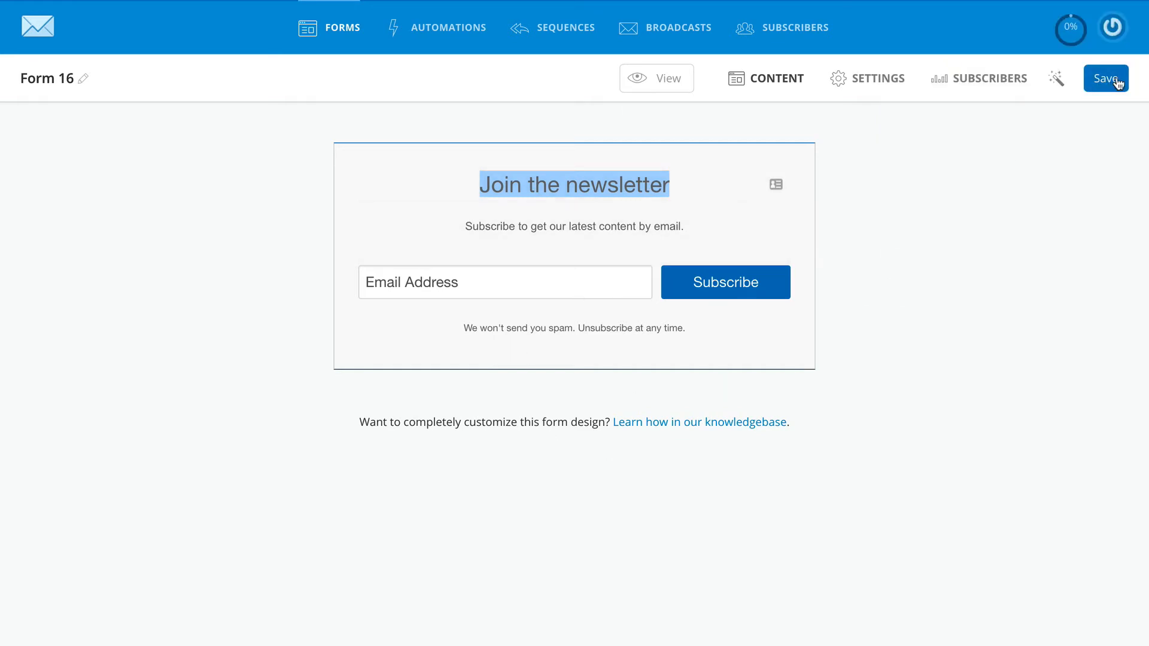
click(956, 393)
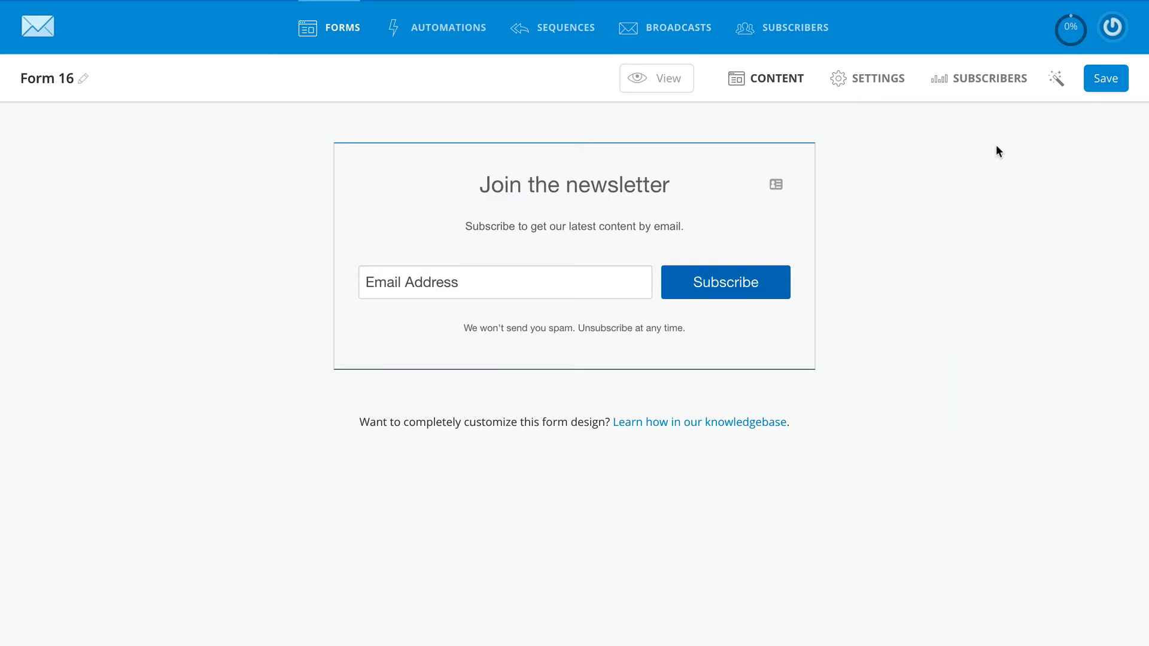
click(1003, 79)
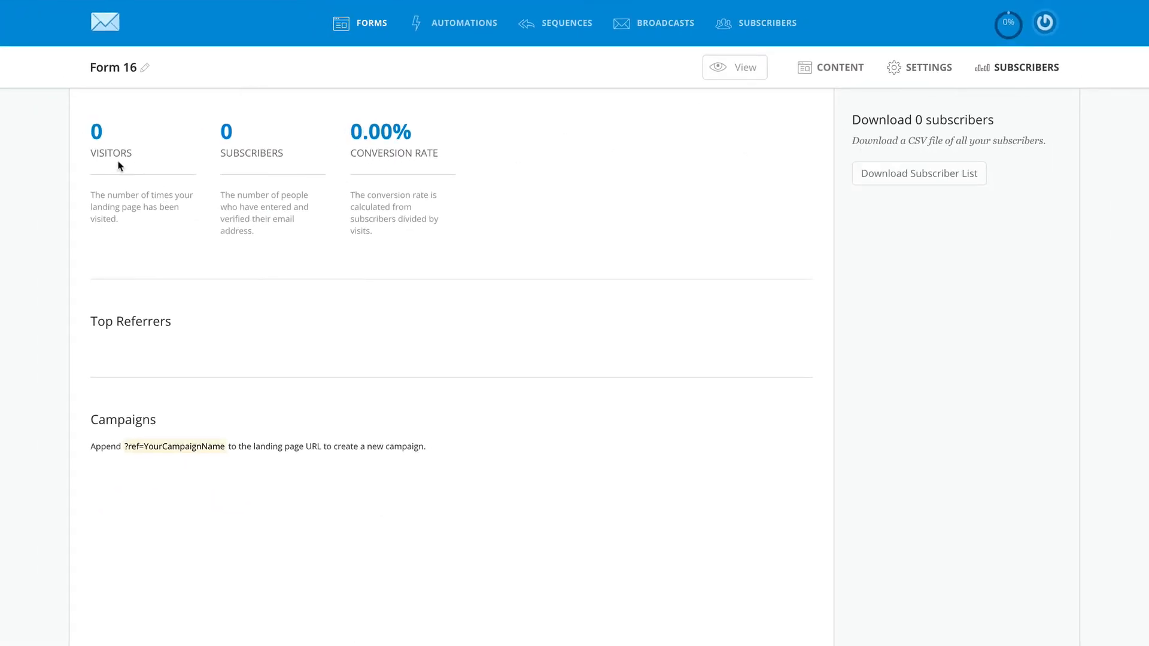
Open ConvertKit's Account settings and select the API key on the Account Info page
drag(91, 129, 270, 131)
click(271, 130)
click(1045, 24)
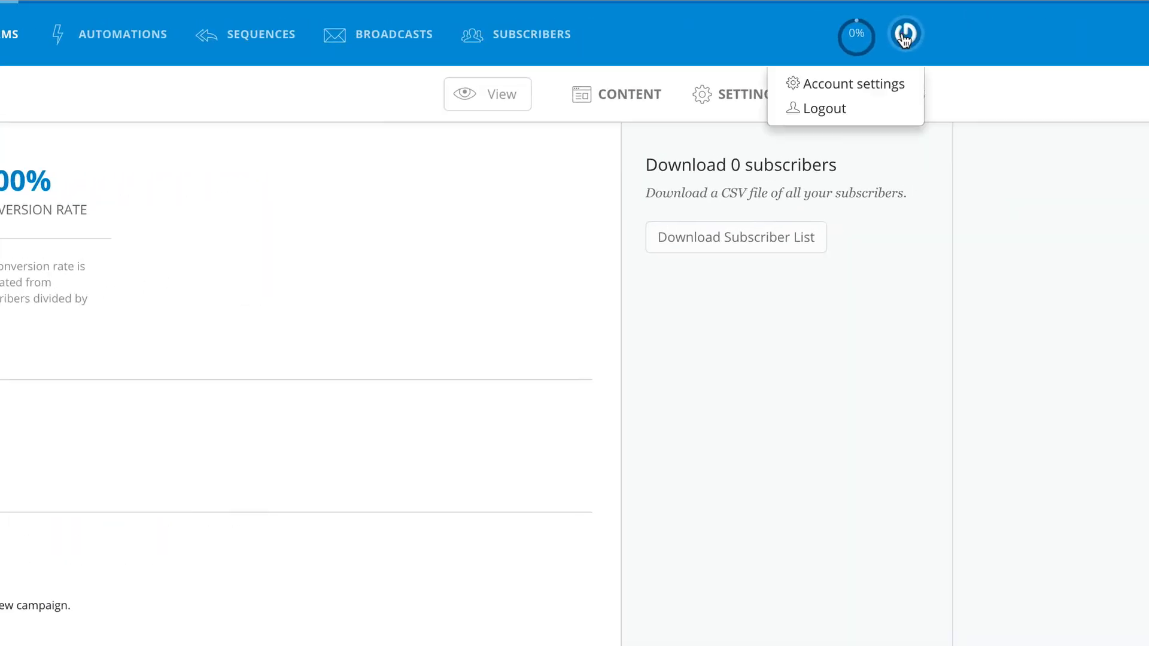
click(870, 89)
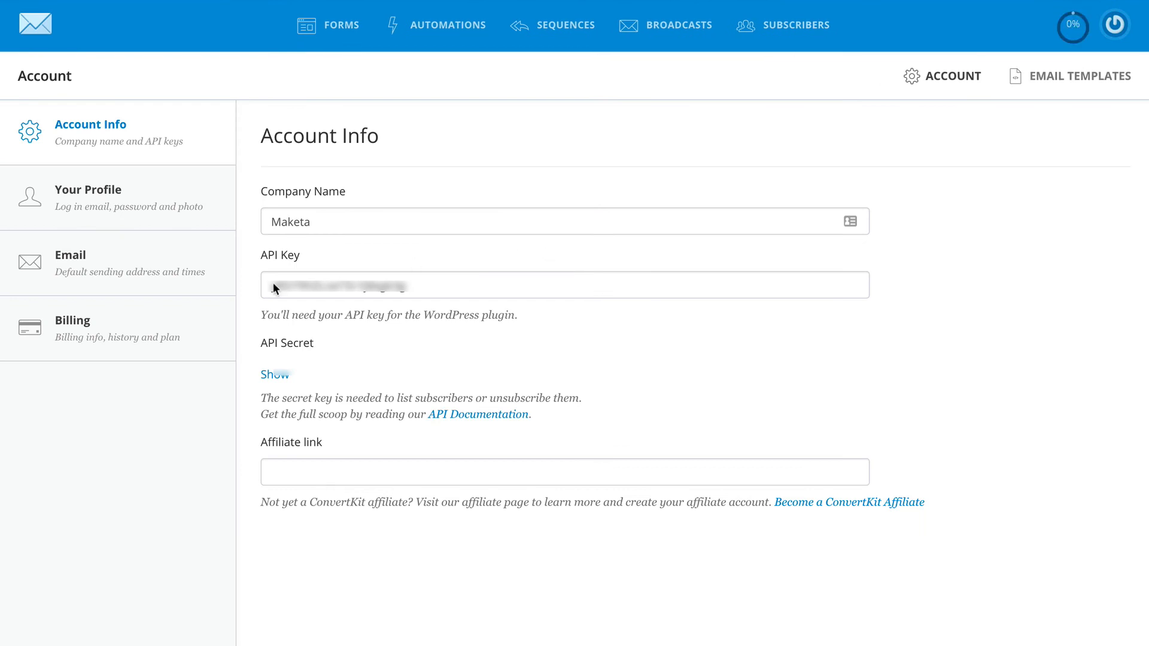
drag(362, 287, 236, 275)
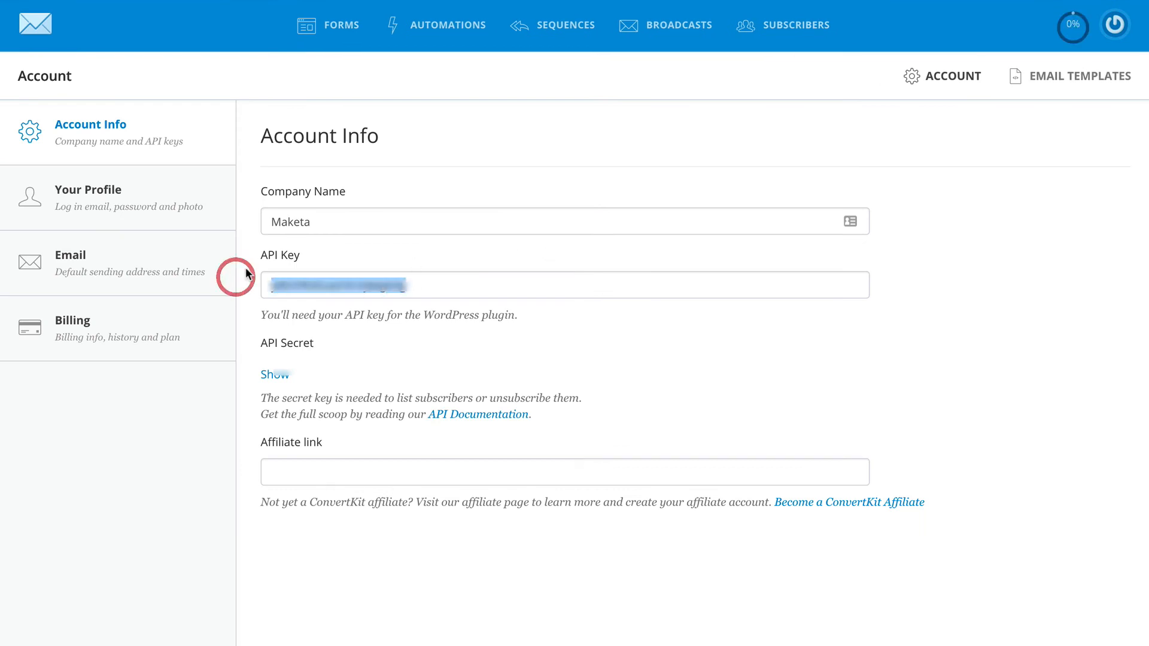
Reveal the API secret and focus Bloom's API Secret field to paste it
click(279, 377)
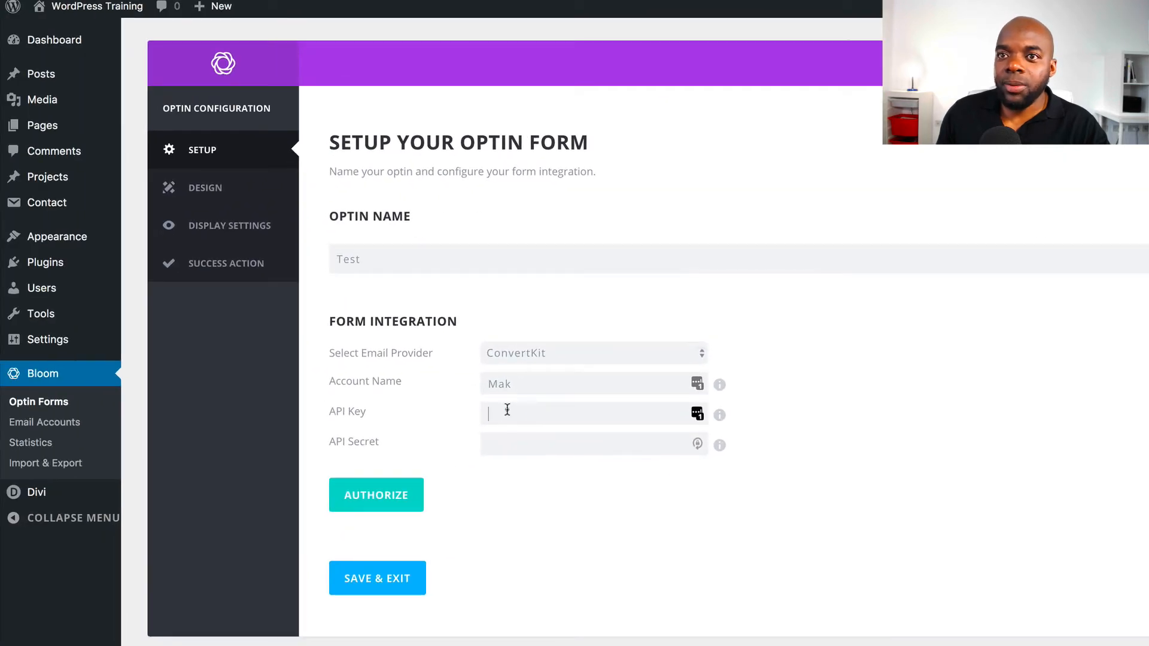
click(507, 441)
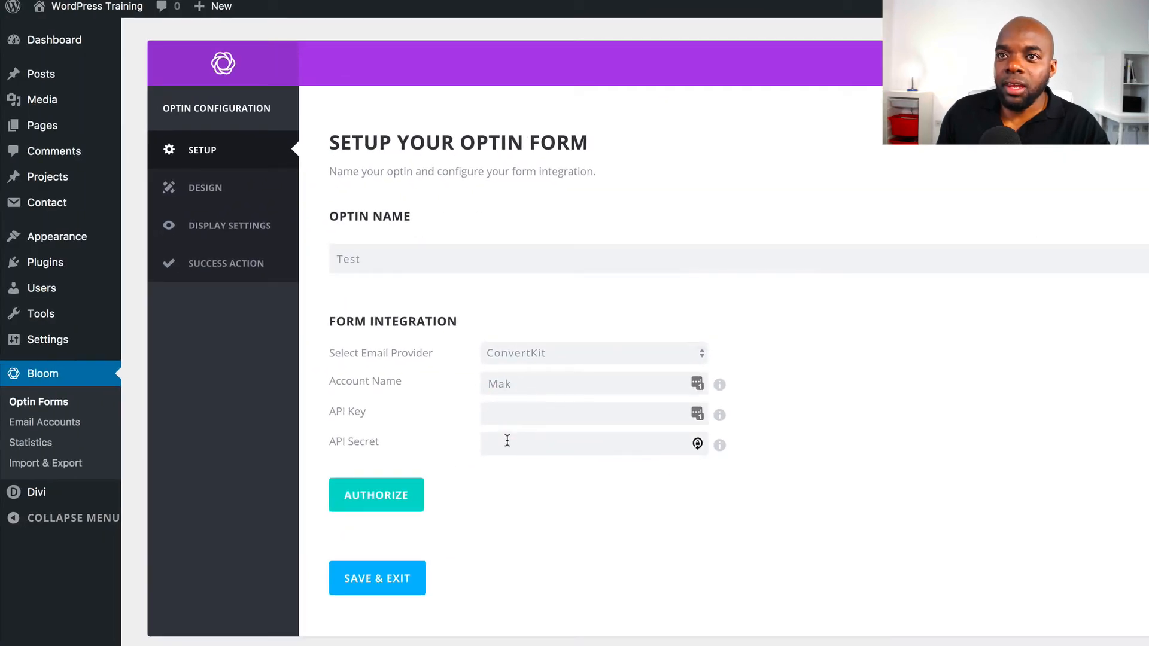
click(508, 444)
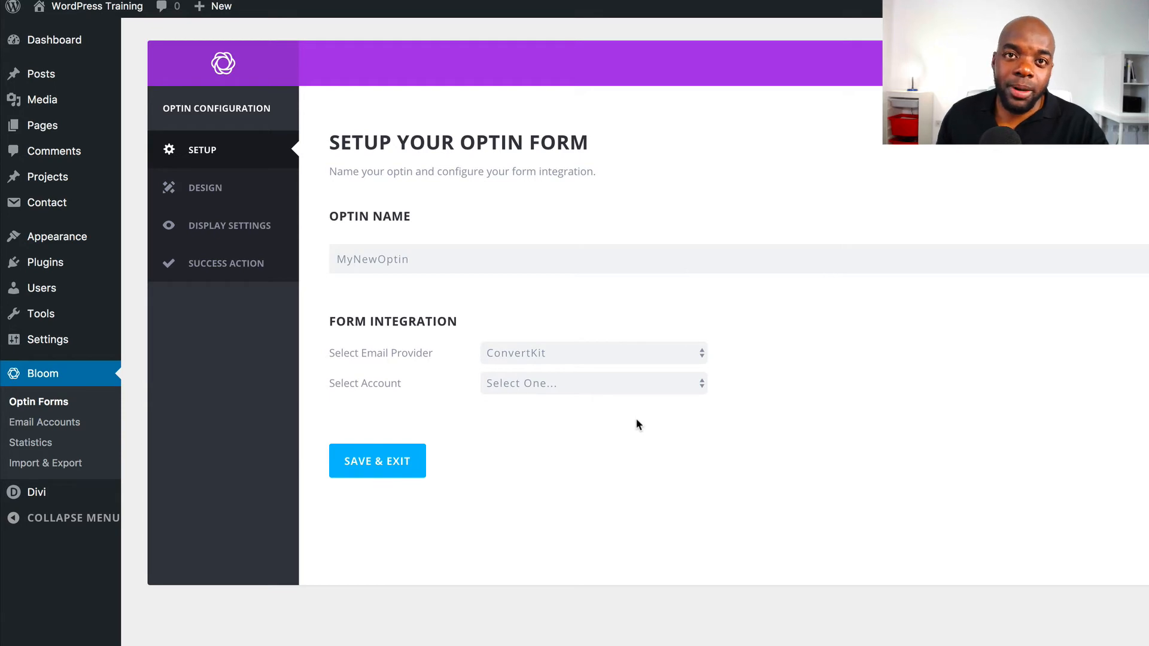
Select the Maketa account and the Maketa Clients email list, then proceed to Design Your Optin
click(638, 383)
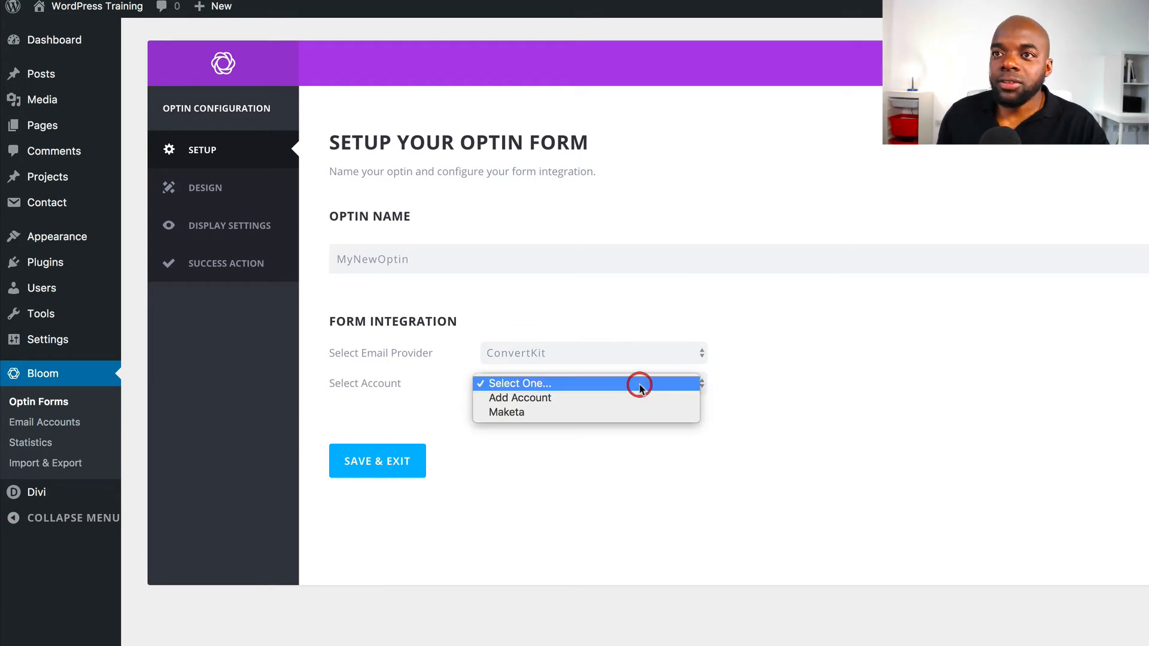
click(622, 418)
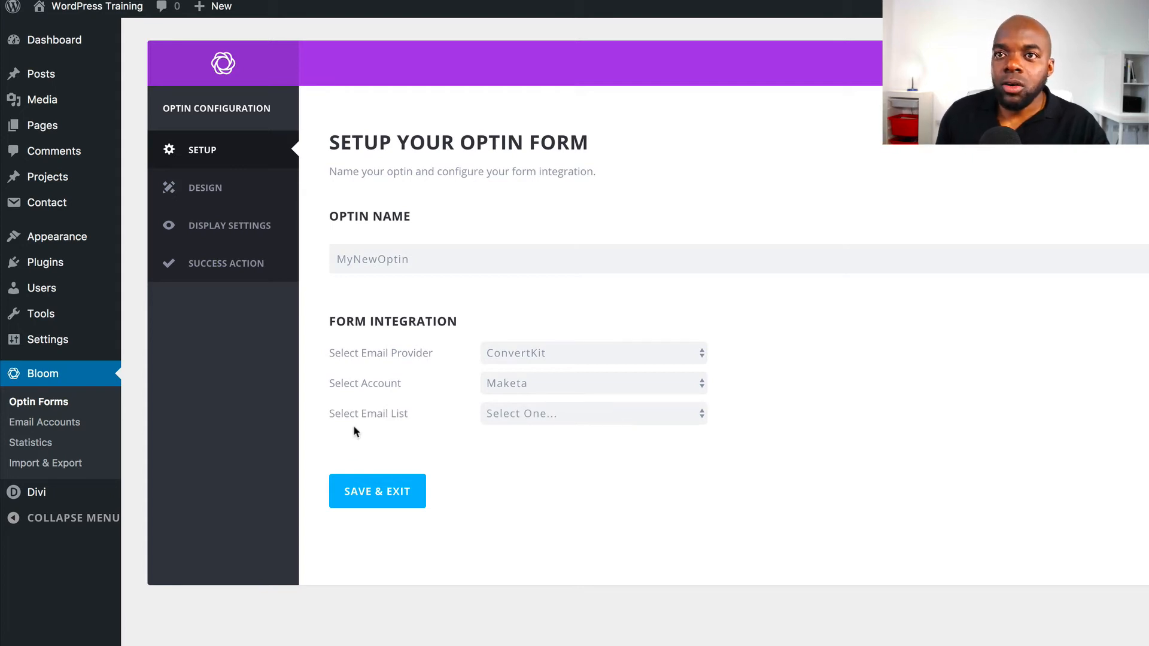
click(543, 414)
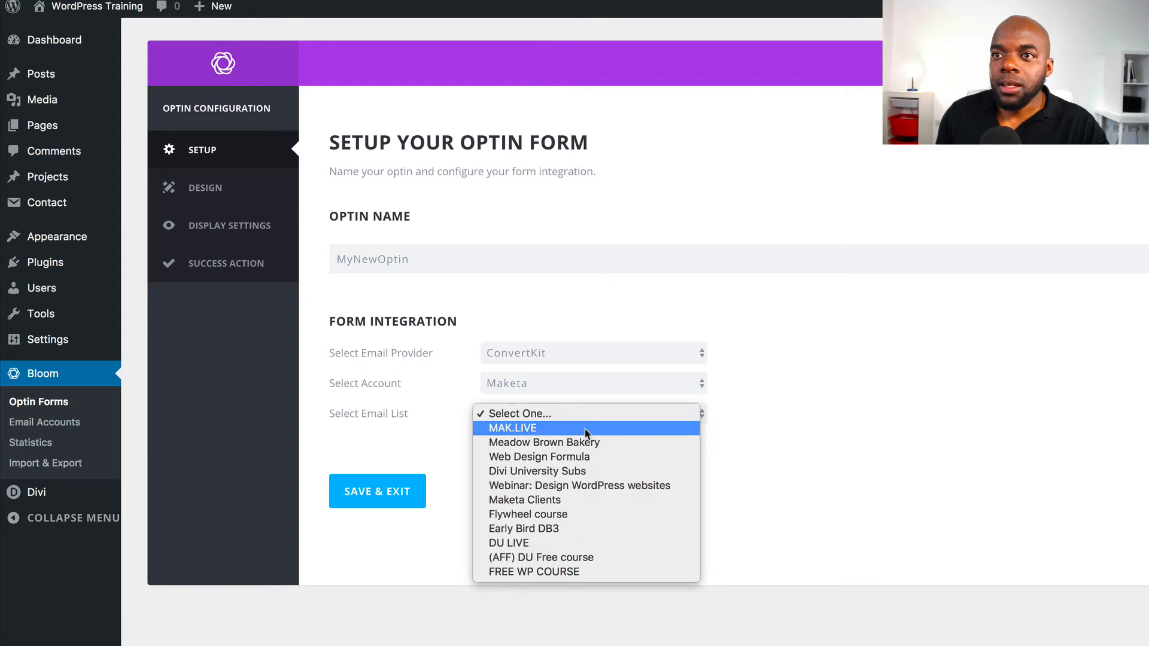
click(557, 502)
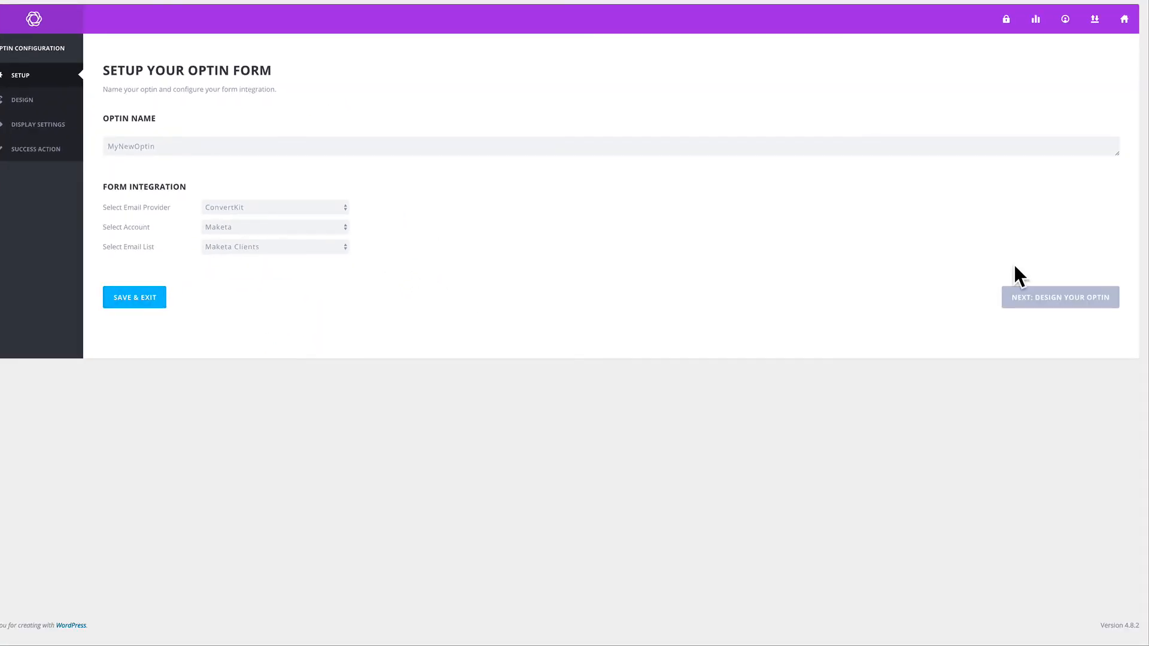
click(1082, 301)
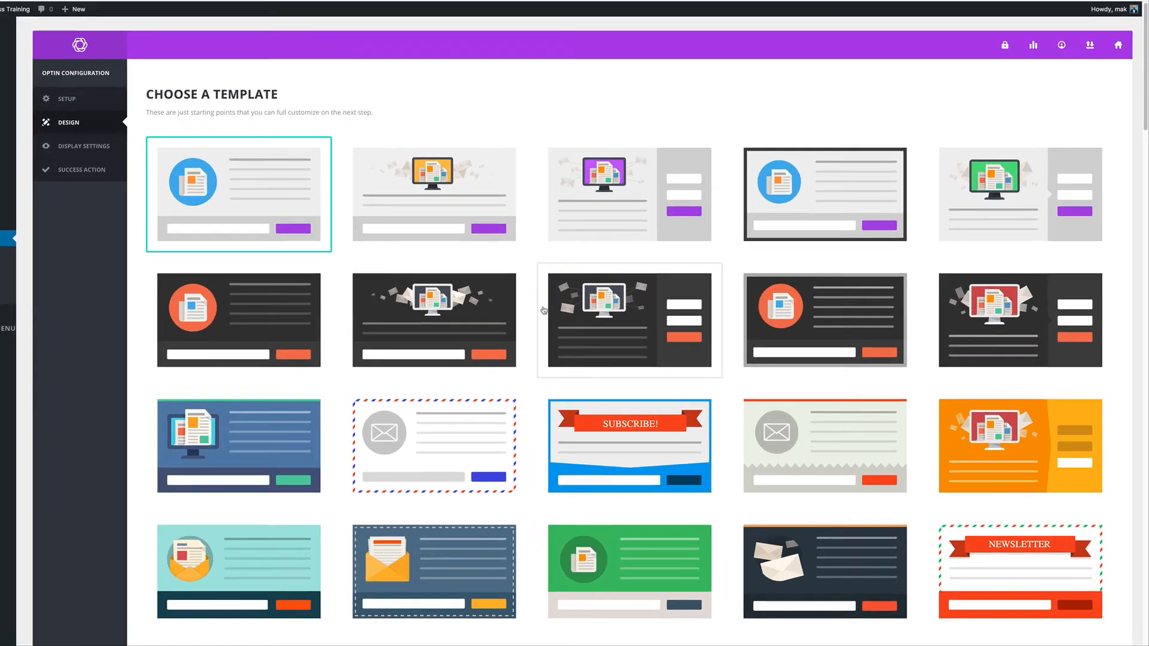
Pick the second template in the top row and continue to the Customize page
click(486, 201)
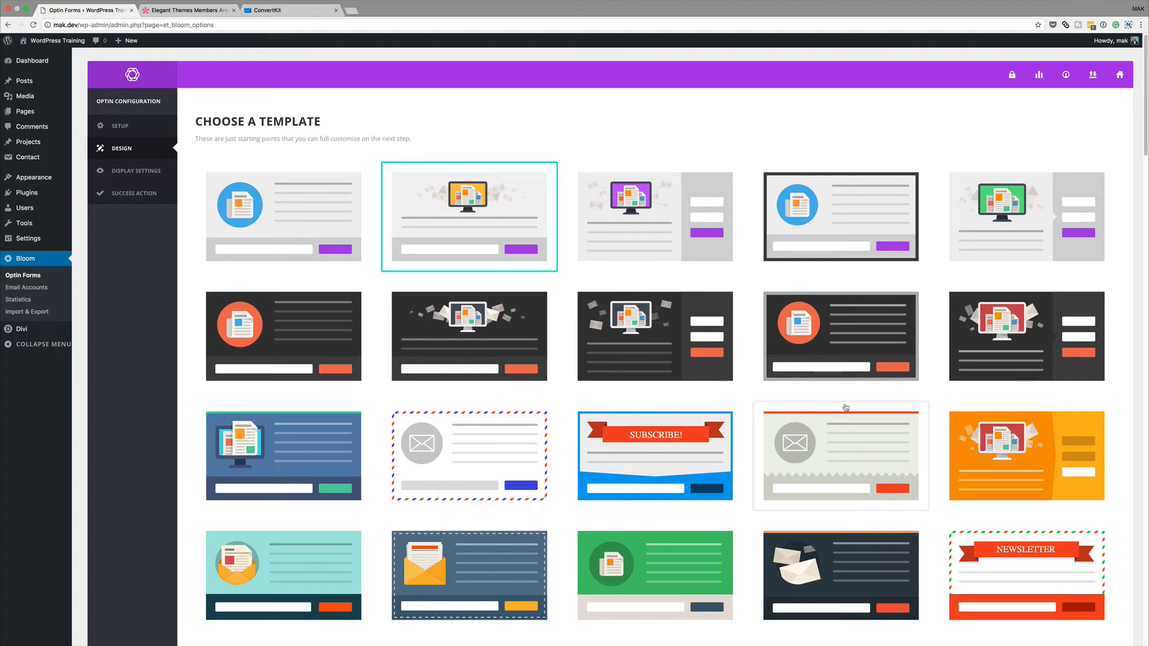
scroll(487, 191, down, 1)
scroll(486, 185, down, 20)
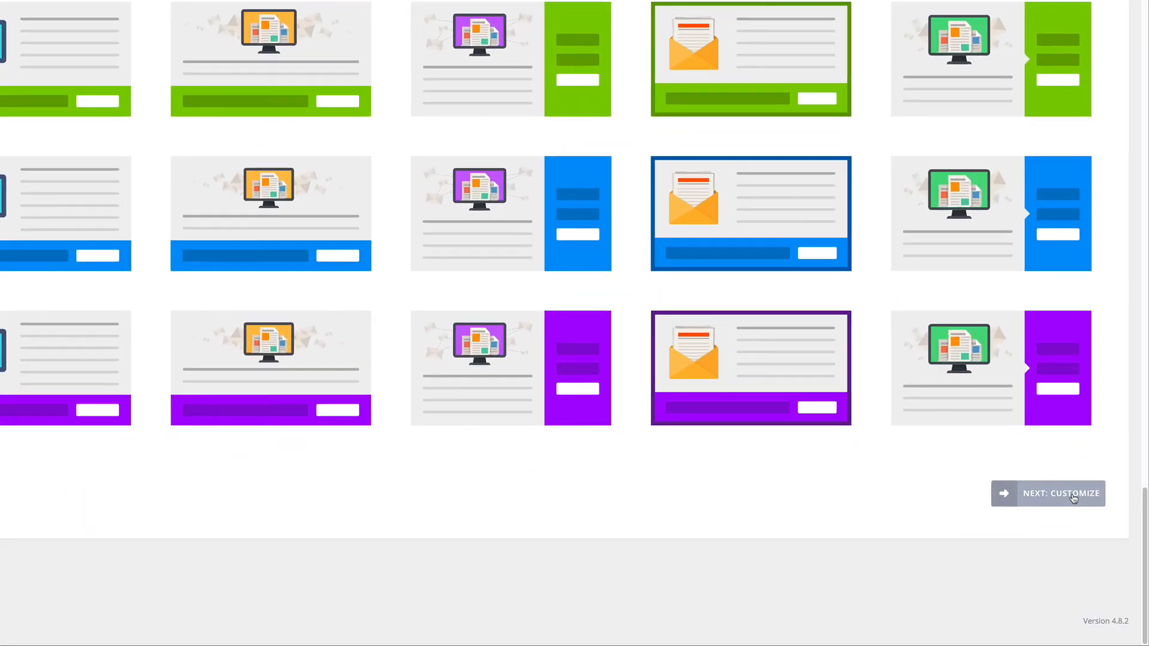
click(1073, 497)
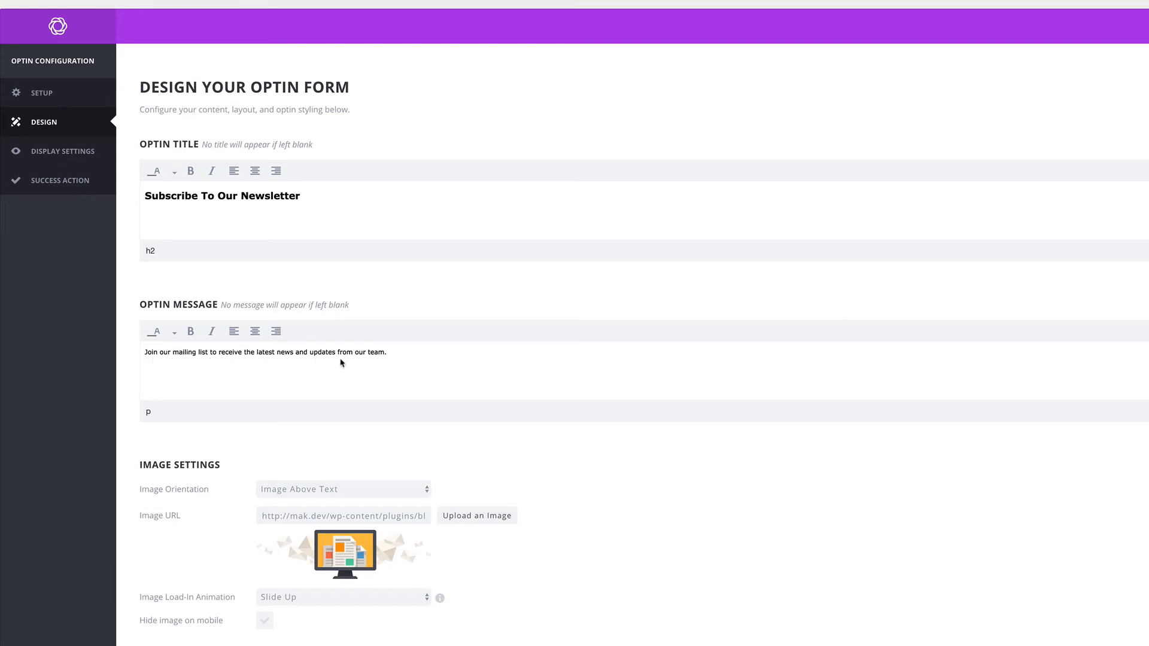
Set the optin form to the third edge style, after trying the second
scroll(576, 389, down, 2)
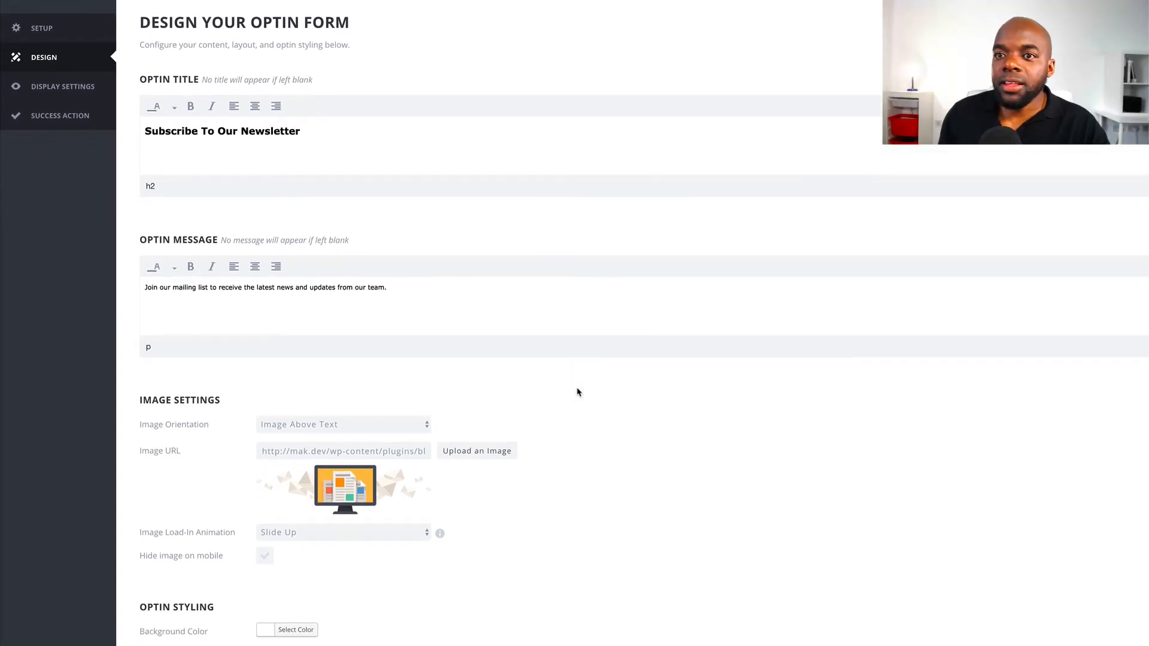
scroll(577, 390, down, 5)
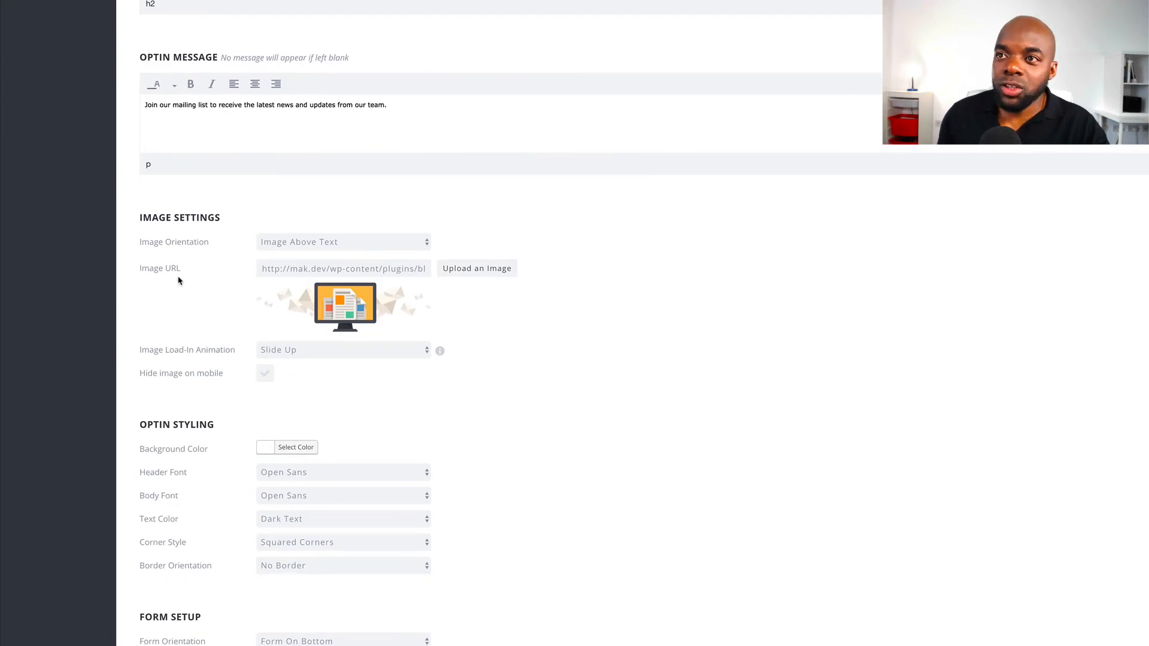
scroll(573, 369, down, 1)
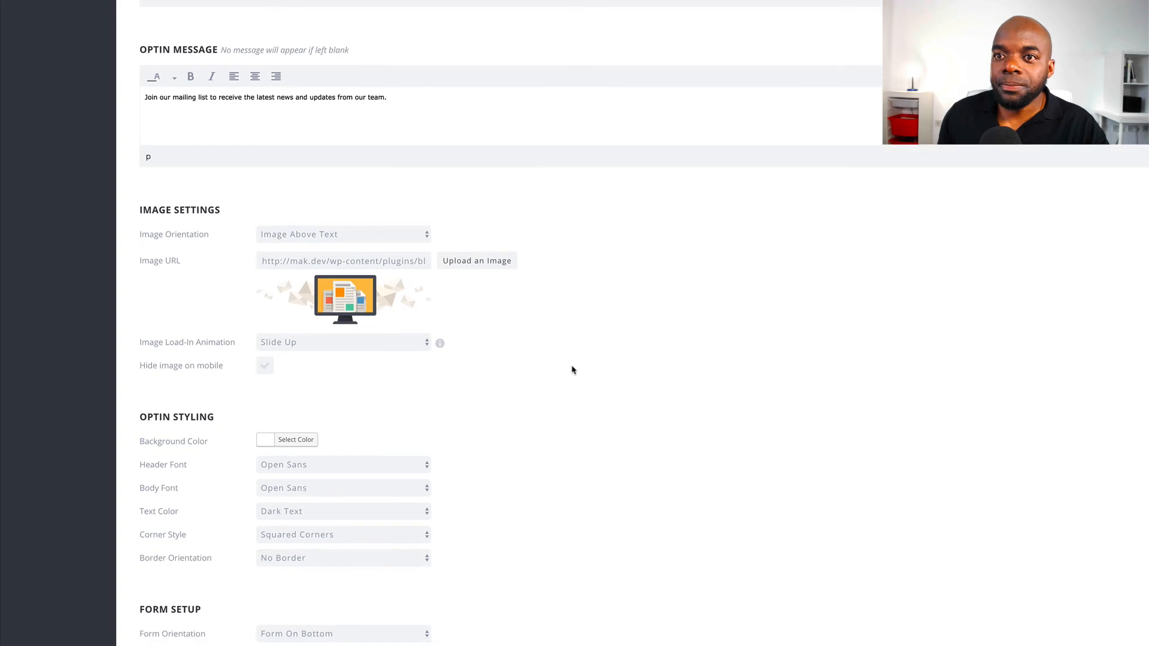
scroll(573, 370, down, 8)
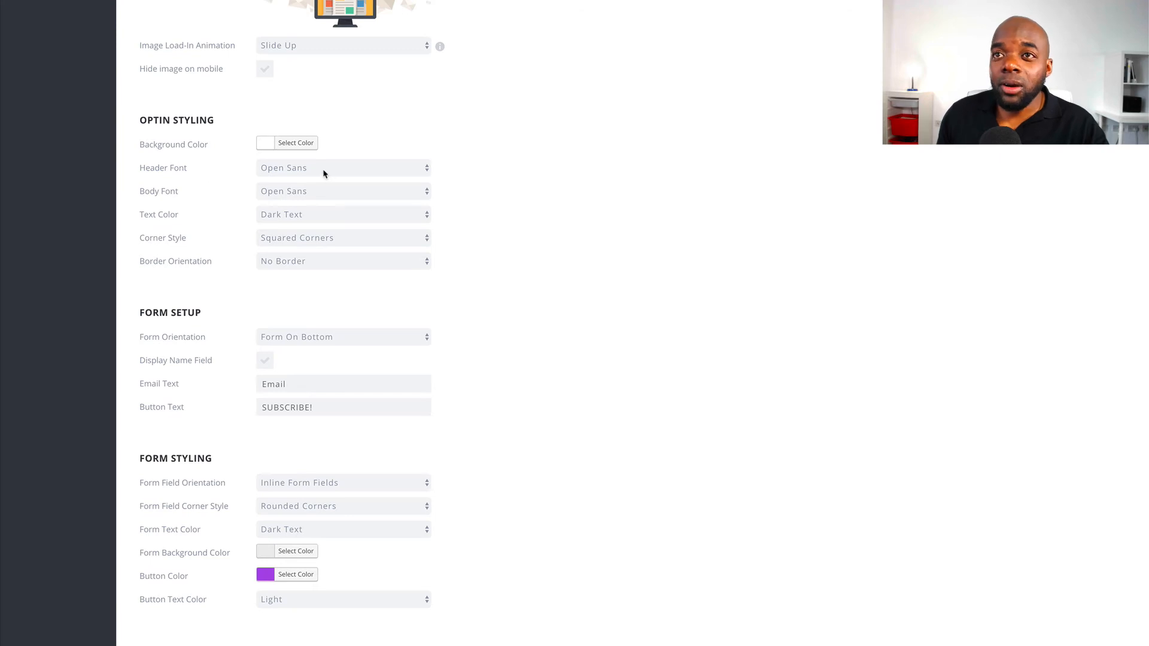
scroll(274, 381, down, 4)
scroll(274, 381, down, 2)
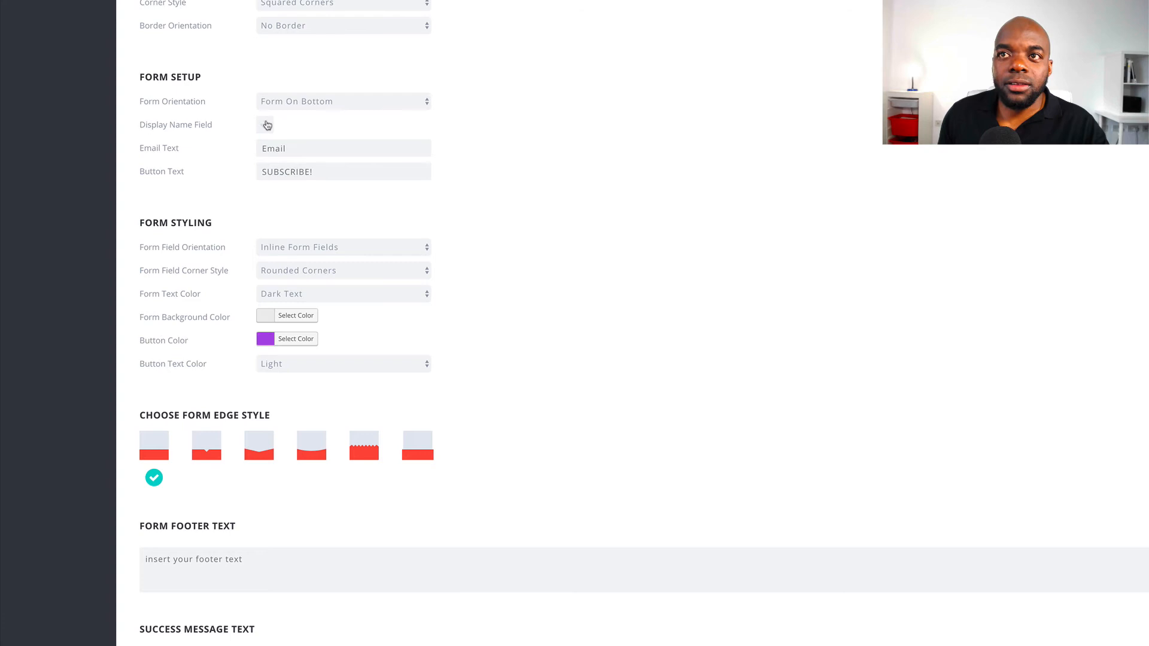
click(235, 165)
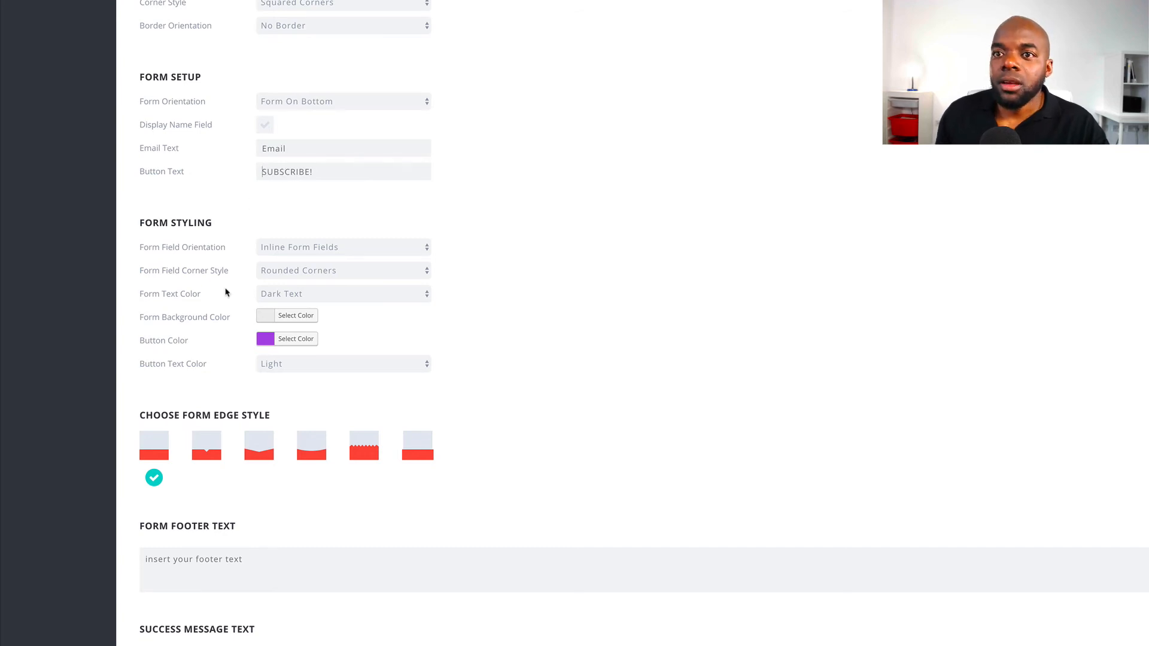
scroll(226, 292, down, 3)
click(207, 358)
click(258, 359)
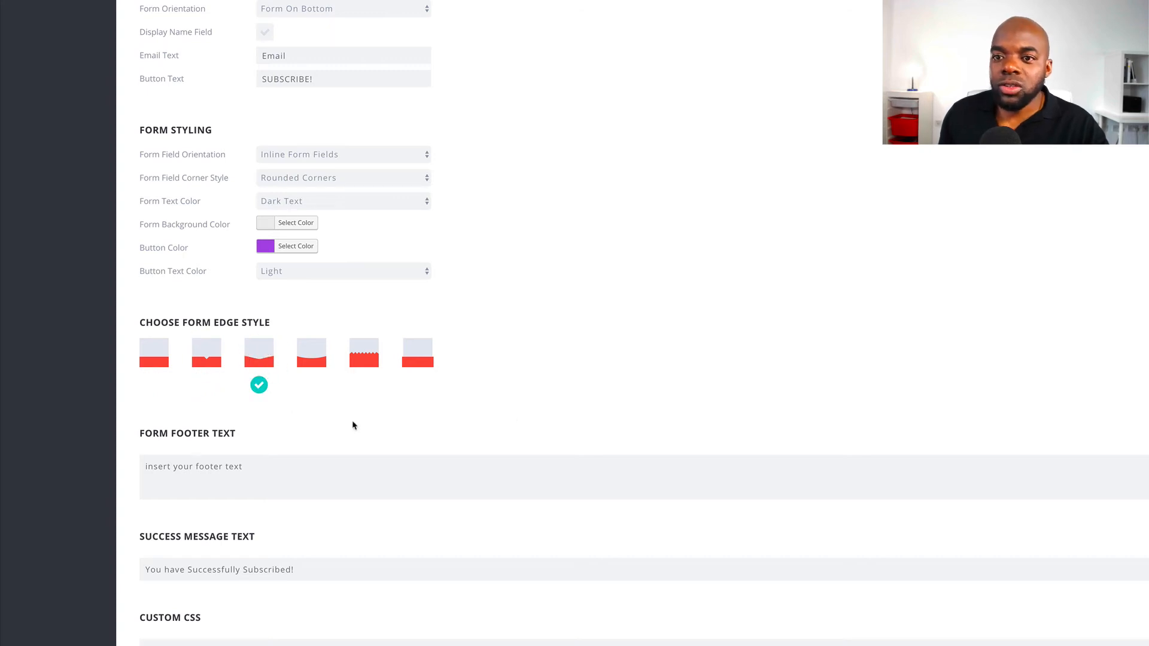
Check that the success message text reads 'You have Successfully Subscribed!'
scroll(518, 422, down, 2)
scroll(518, 422, down, 3)
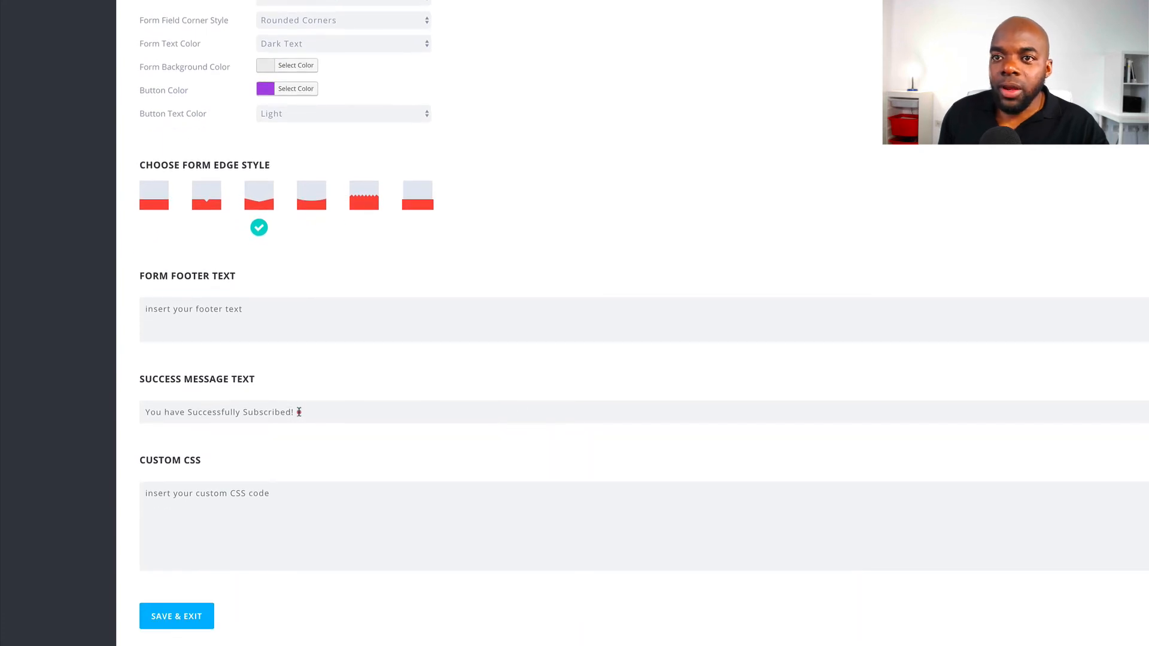
click(139, 413)
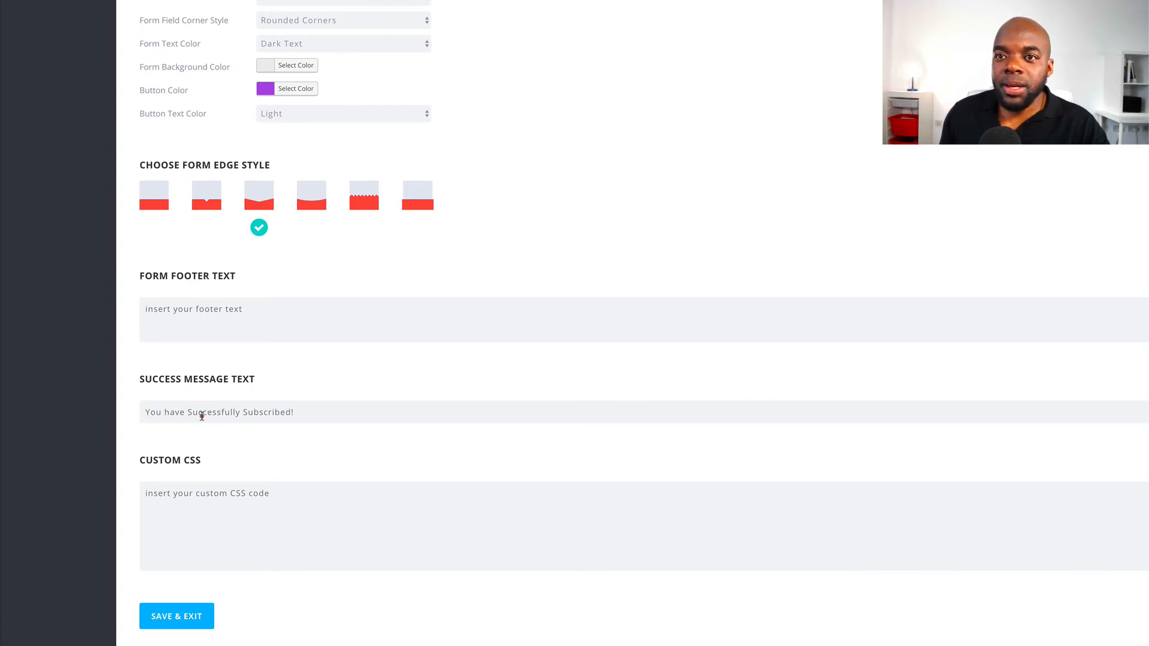
click(292, 411)
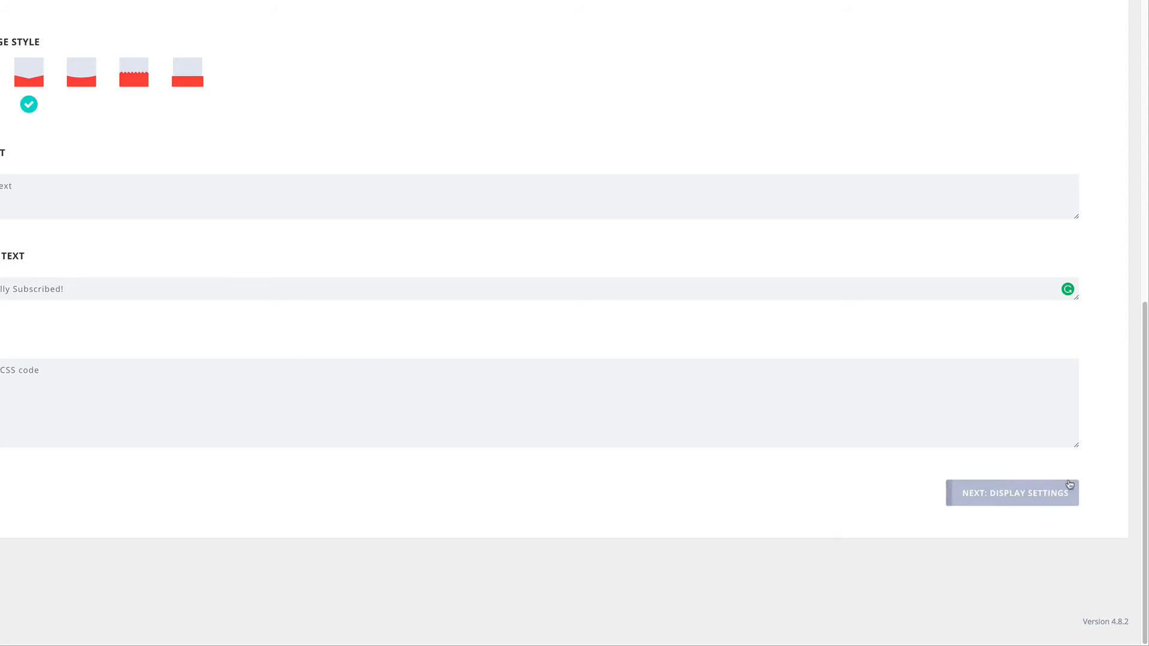
Review Display Settings: Fade In animation, 20-second delay, and the bottom-of-post trigger
click(1036, 497)
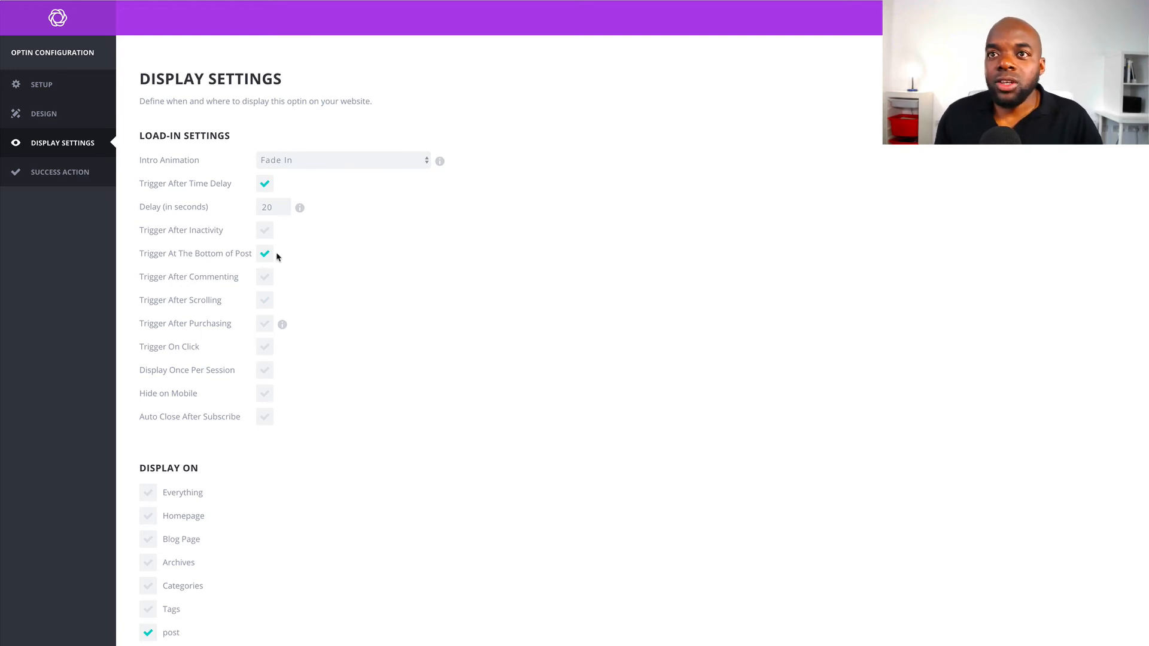
click(264, 228)
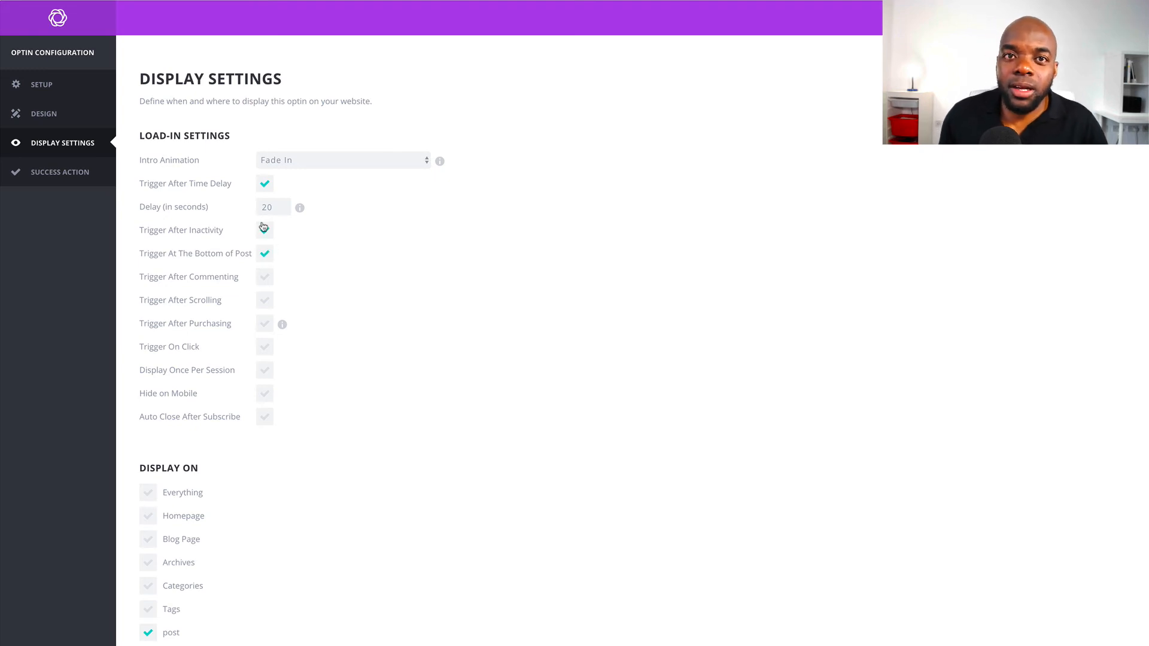
scroll(451, 398, down, 4)
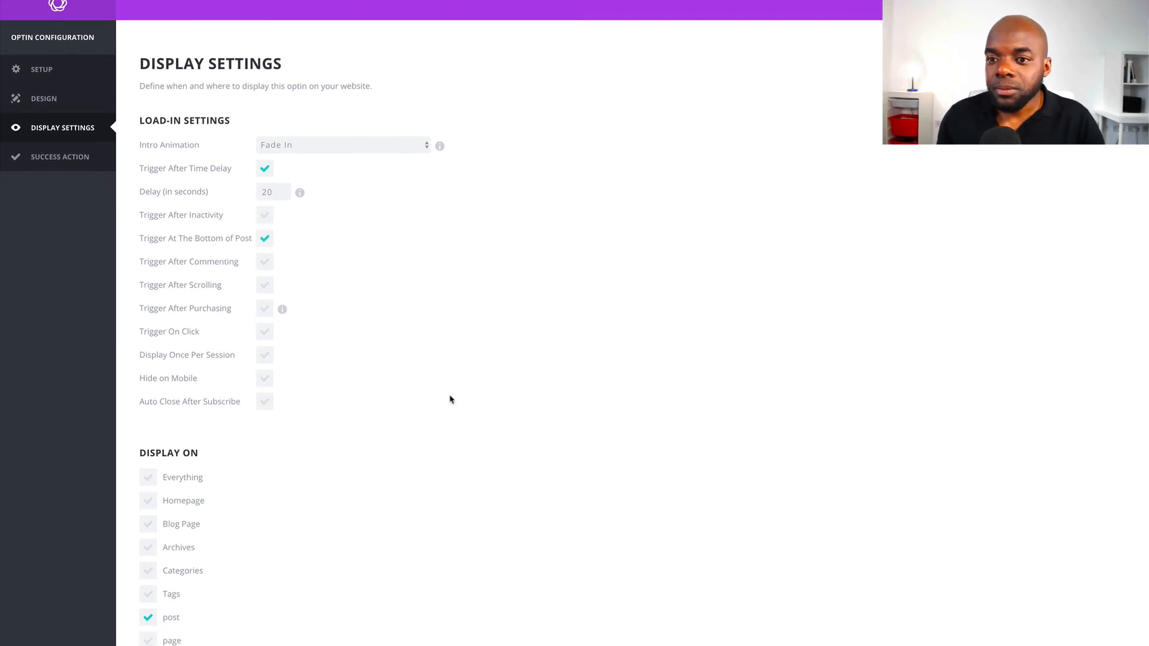
scroll(450, 398, down, 2)
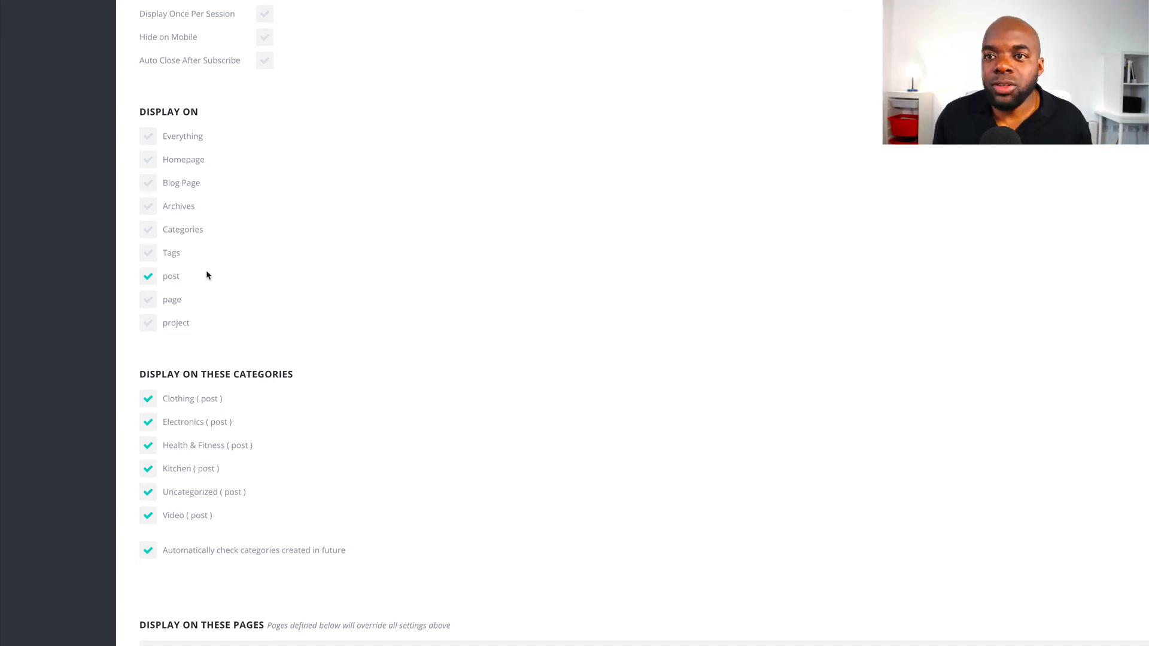
scroll(444, 328, down, 2)
scroll(443, 330, down, 3)
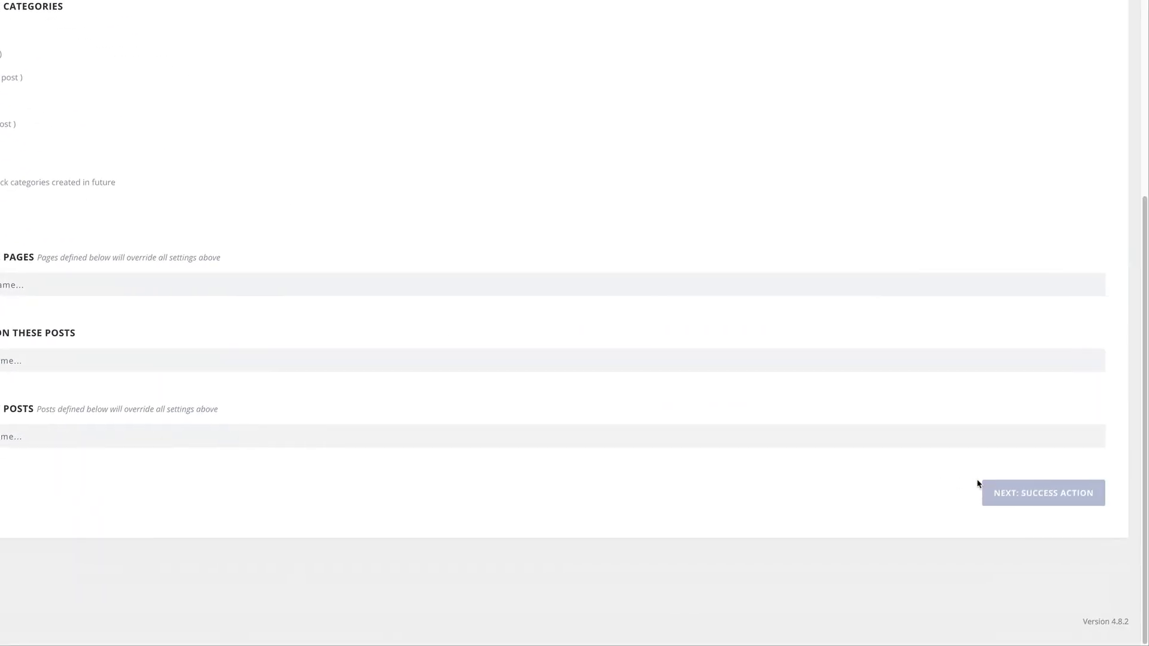
click(1049, 492)
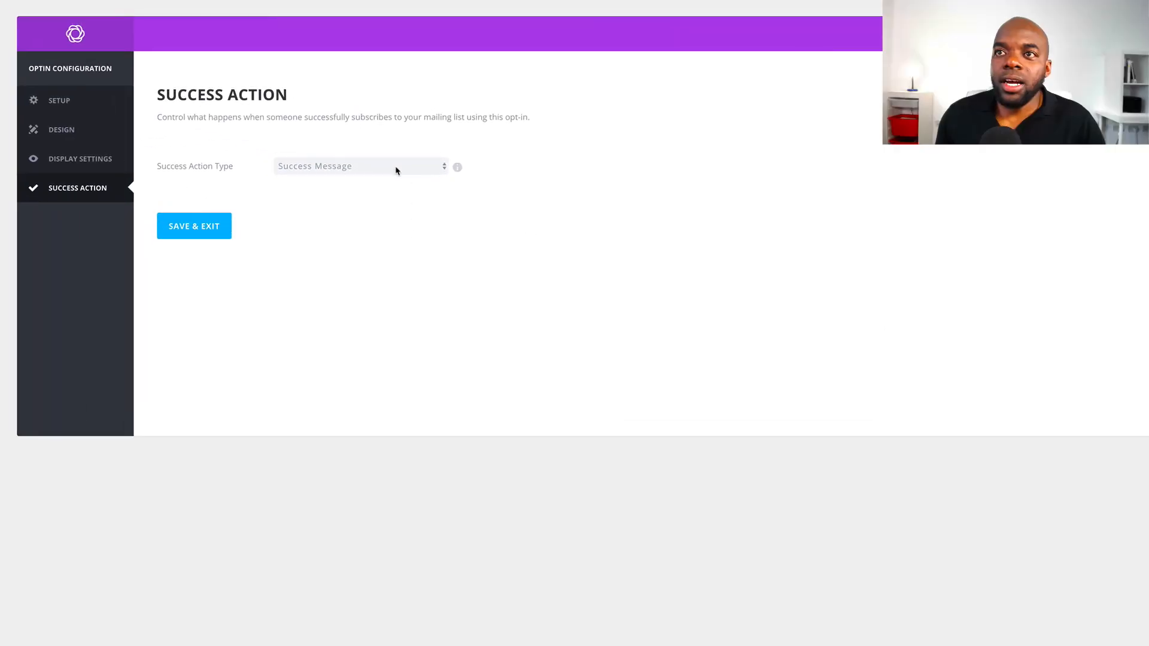
Try Redirect To URL as the success action type
click(344, 171)
click(334, 178)
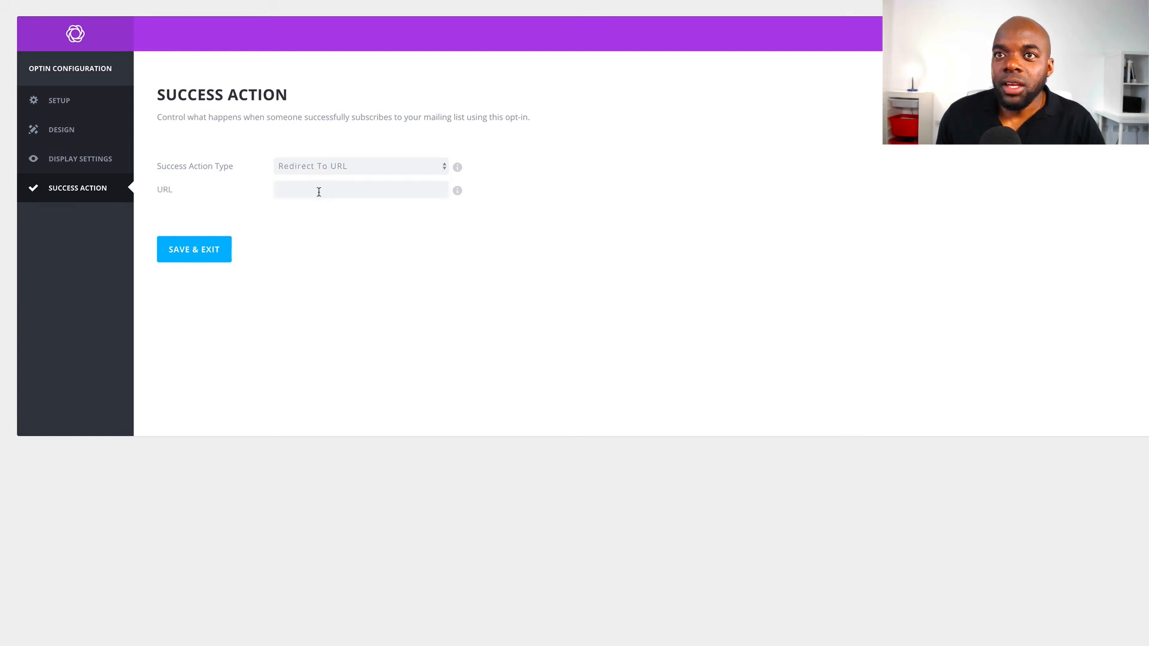
click(319, 190)
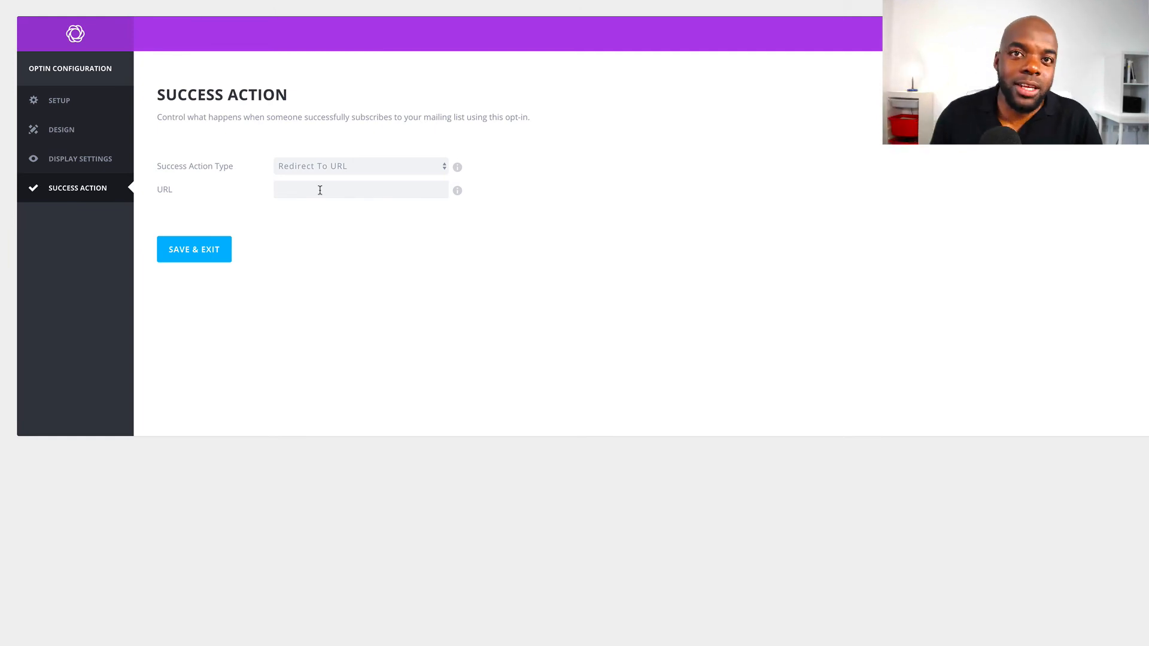
Set the success action back to Success Message and save the optin
click(388, 166)
click(383, 157)
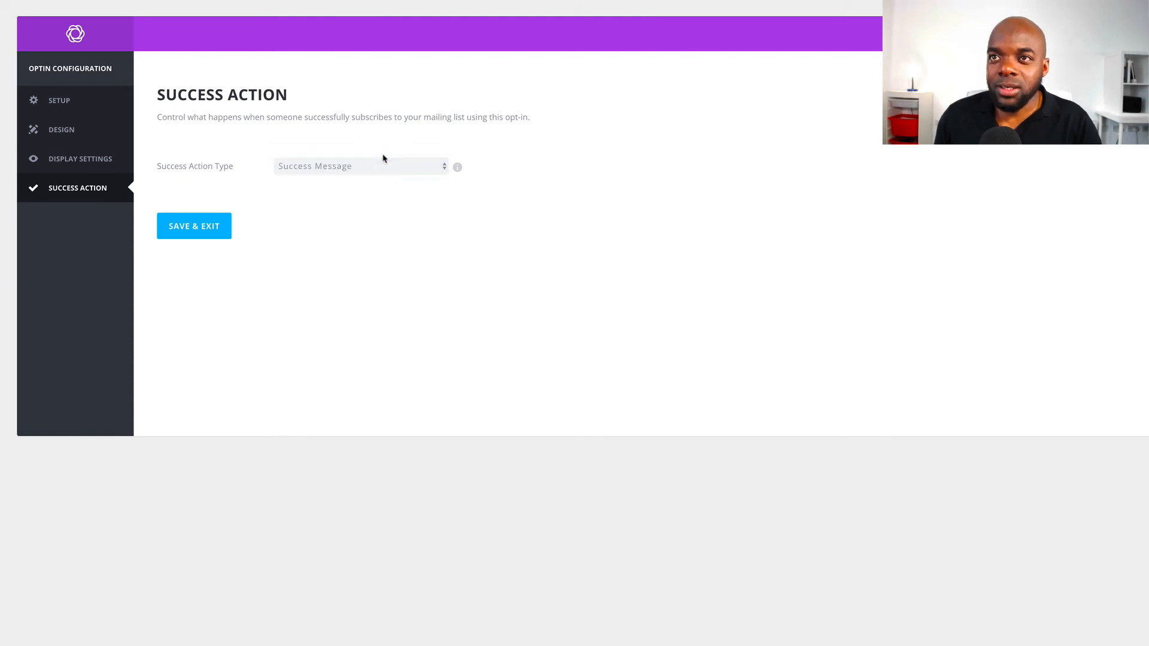
click(212, 225)
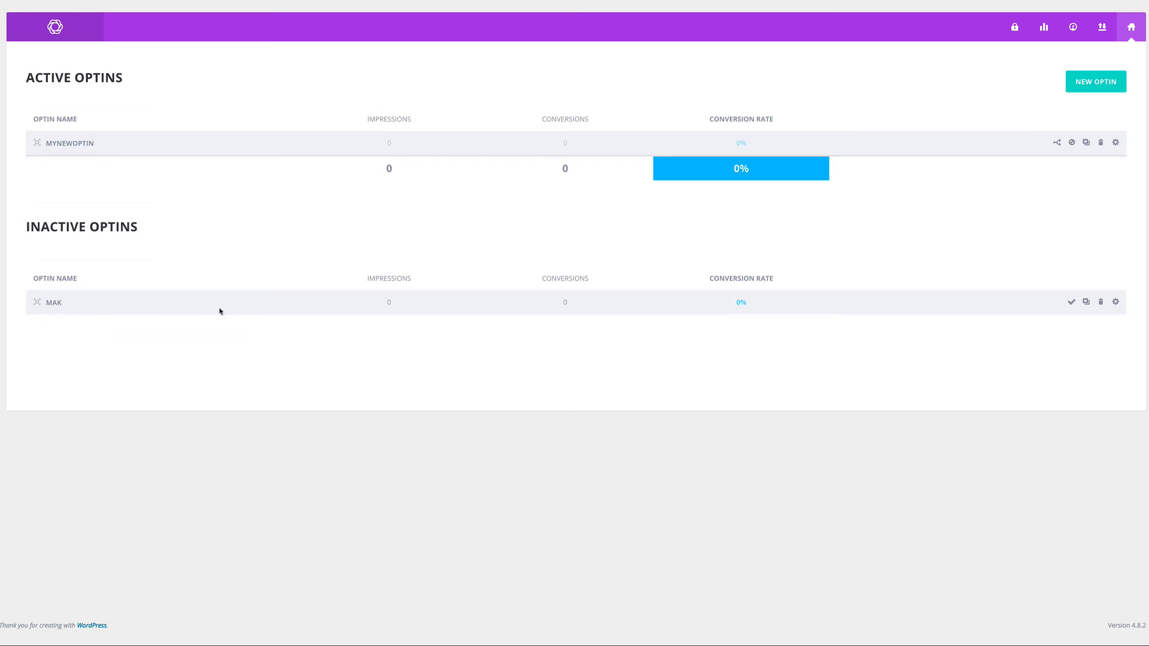
View the Optin Stats page, showing 0% conversion and 0 subscribers
click(338, 150)
click(452, 306)
click(1044, 27)
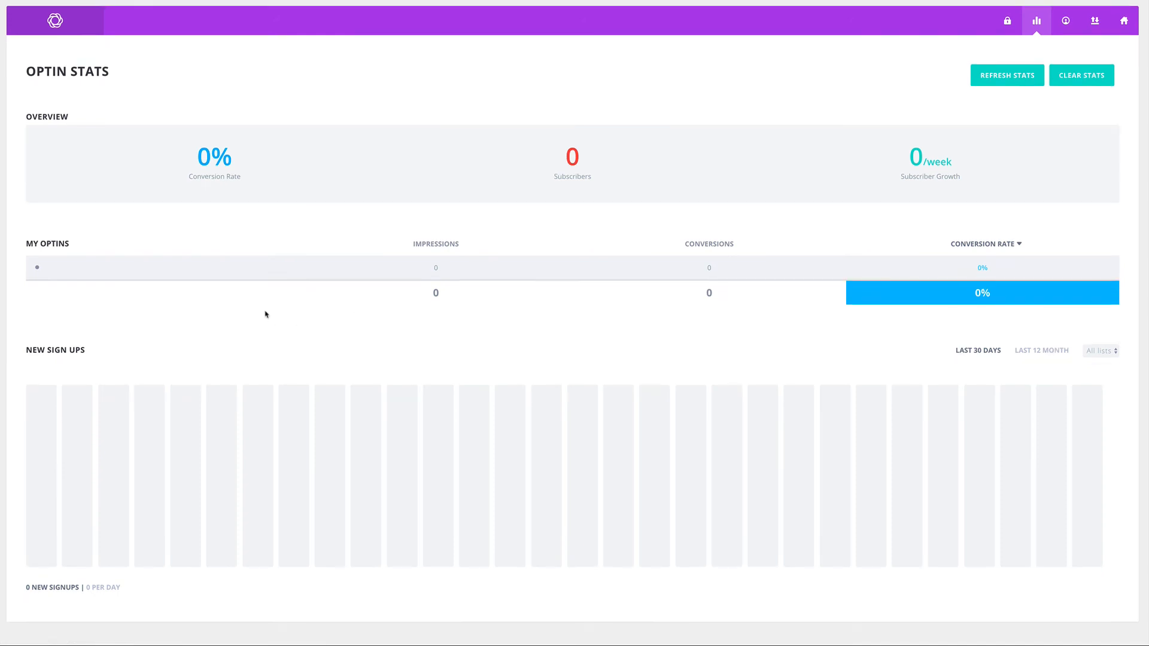
scroll(267, 312, down, 2)
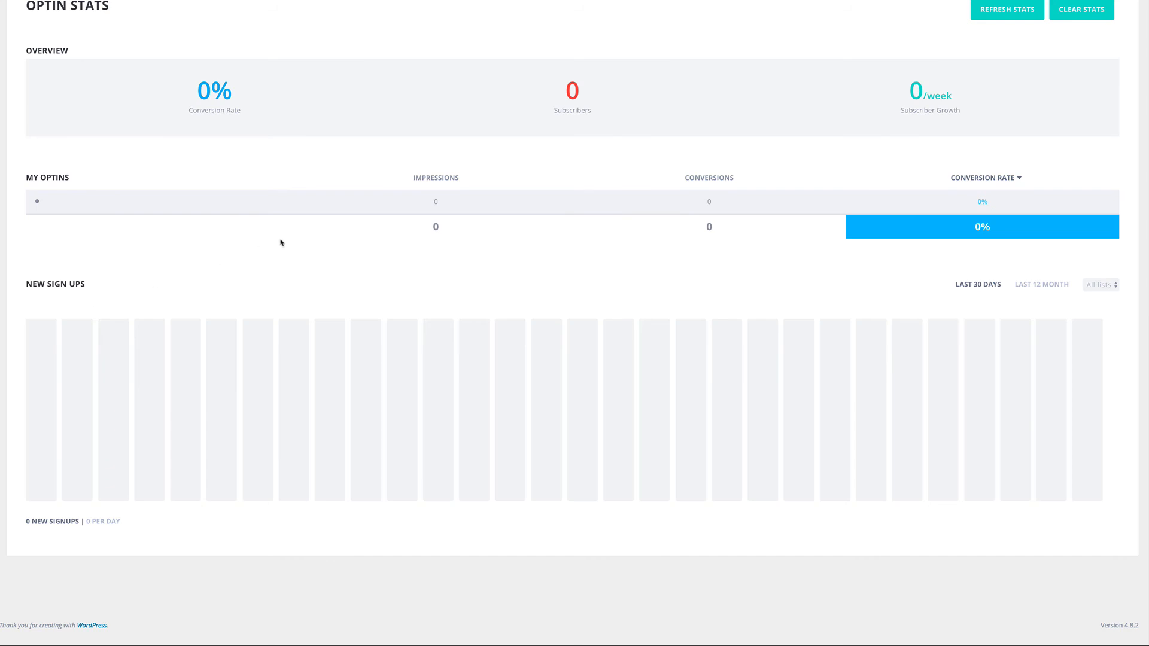
scroll(385, 261, up, 2)
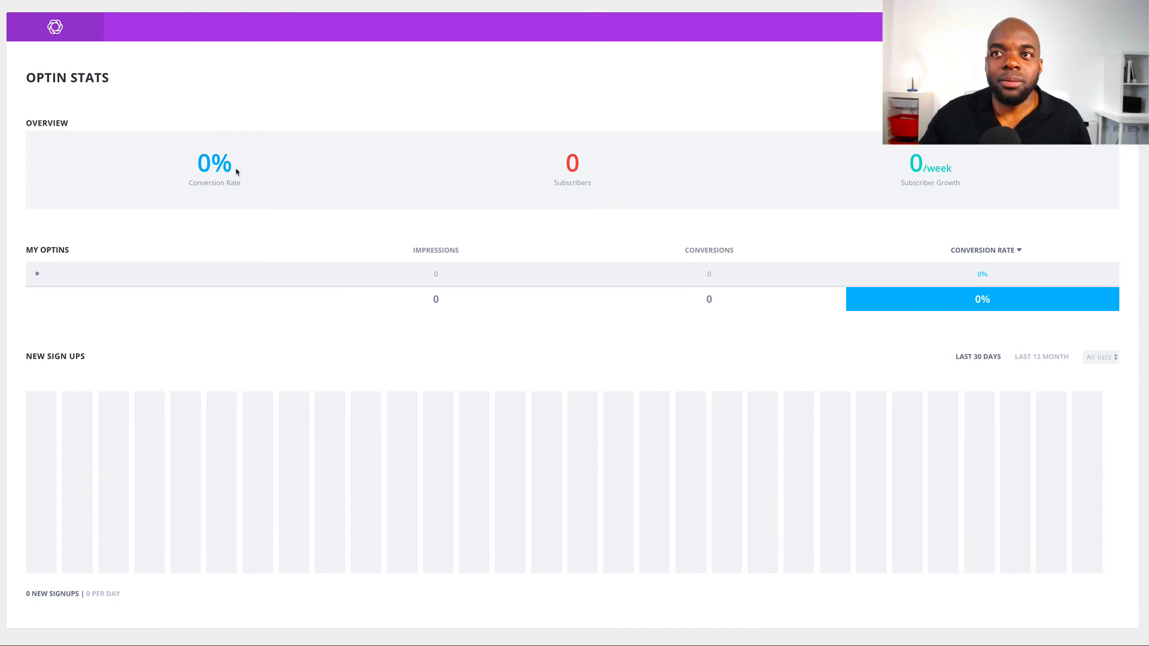
scroll(616, 243, down, 1)
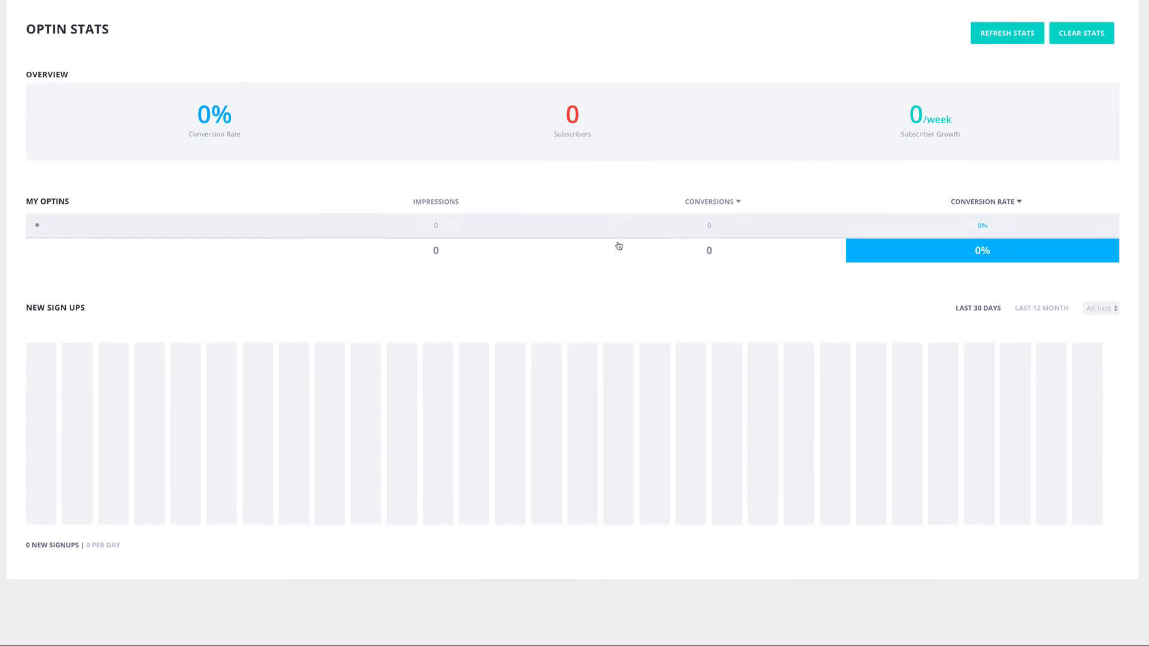
scroll(619, 246, up, 1)
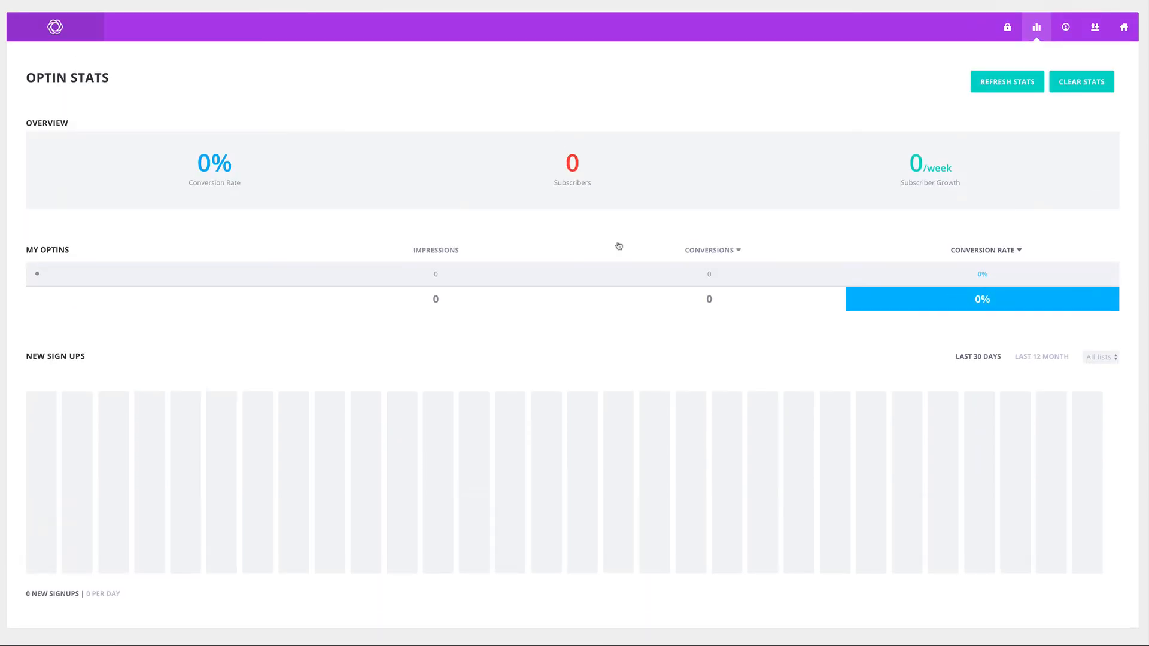